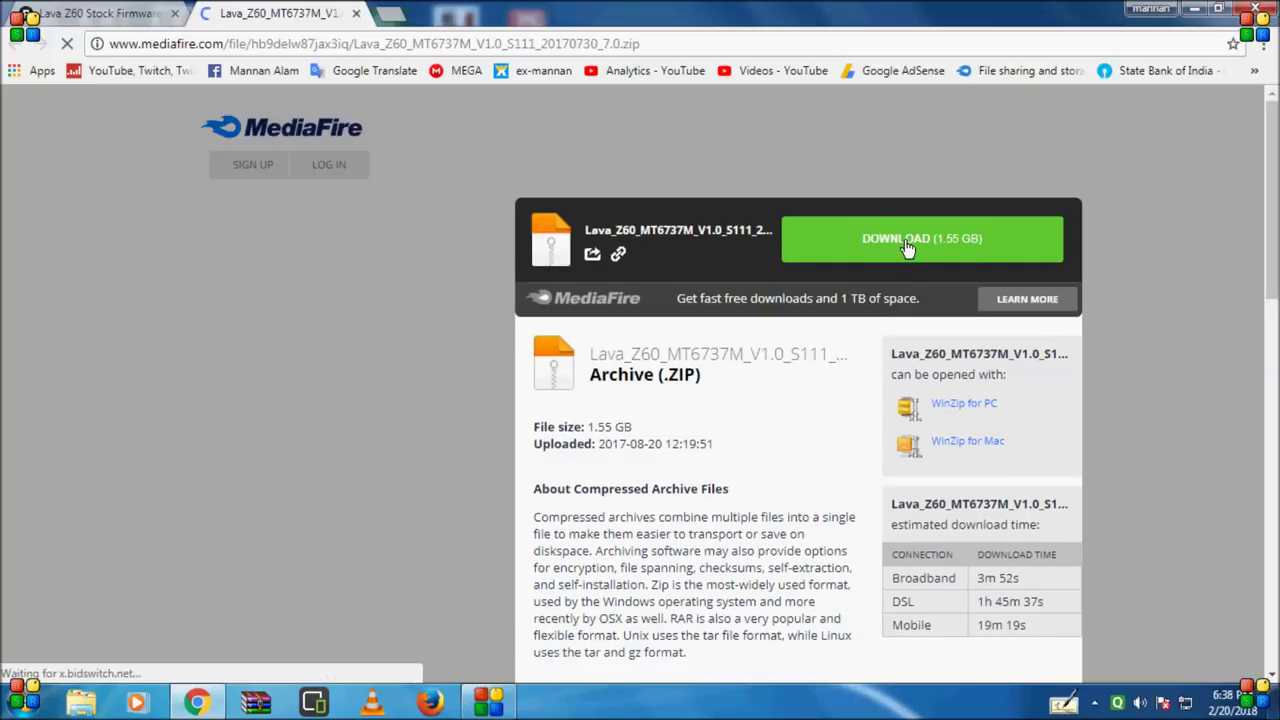
Download Lava_Z60_MT6737M_V1.0_S111_20170730_7.0.zip from MediaFire to the Desktop and show the full downloads list
left_click(905, 242)
left_click(906, 246)
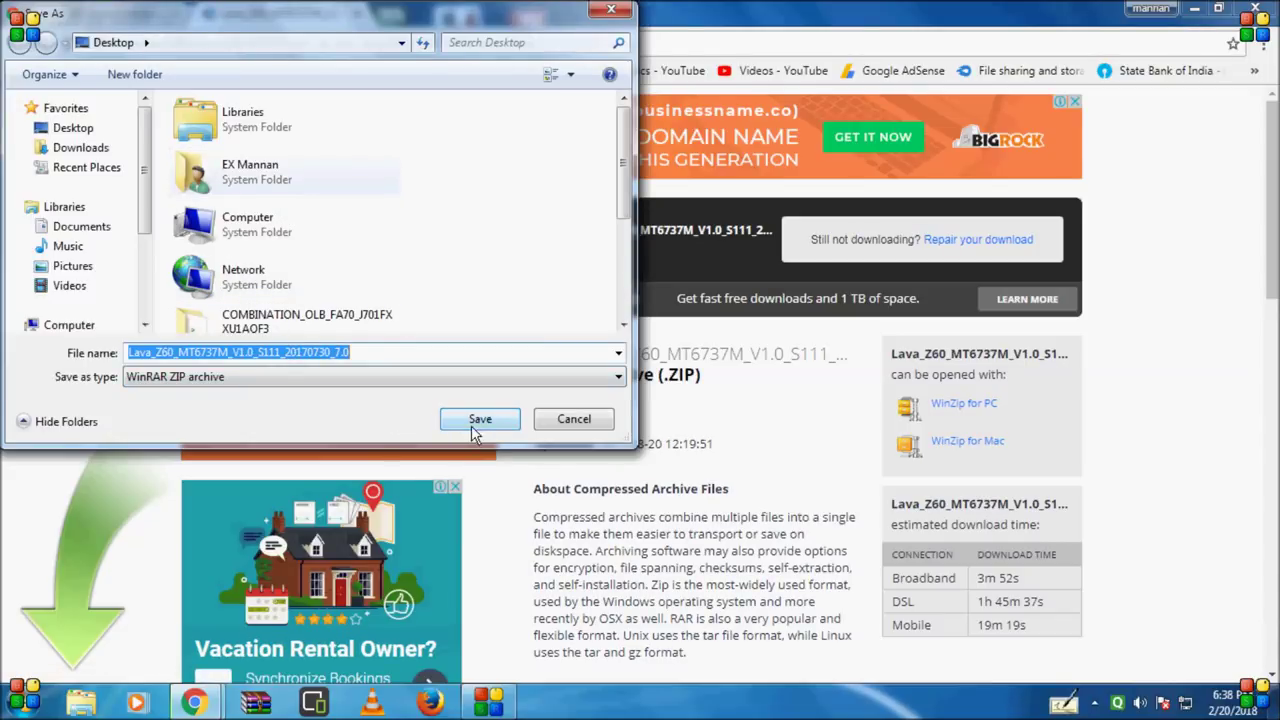
left_click(479, 420)
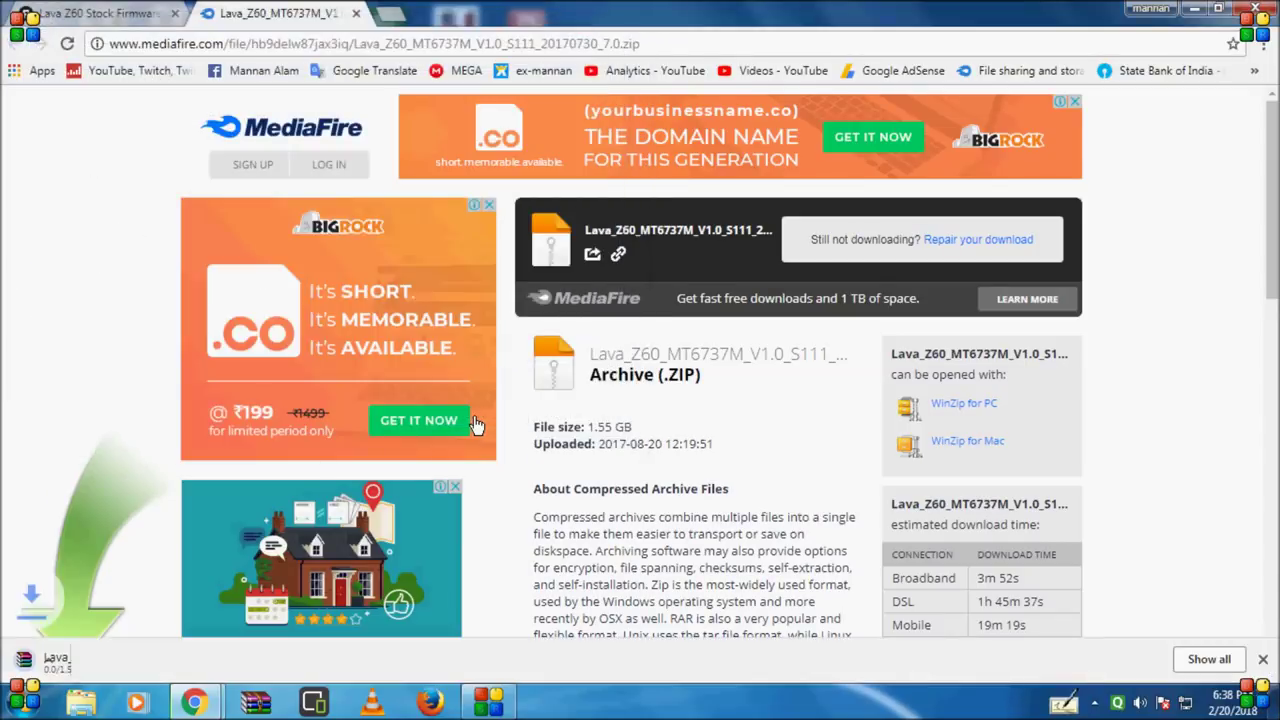
left_click(1209, 660)
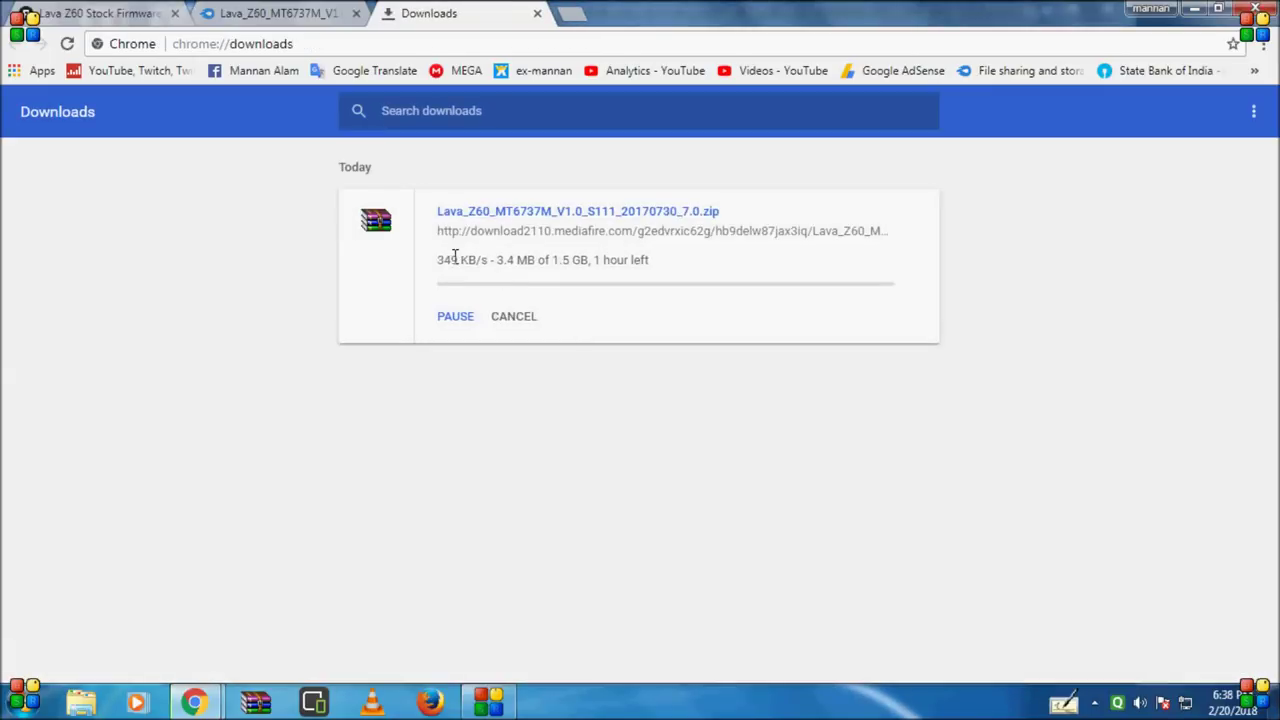
Cancel the Lava_Z60 firmware download, try restarting it without saving, and remove its entry from the downloads list
left_click(508, 322)
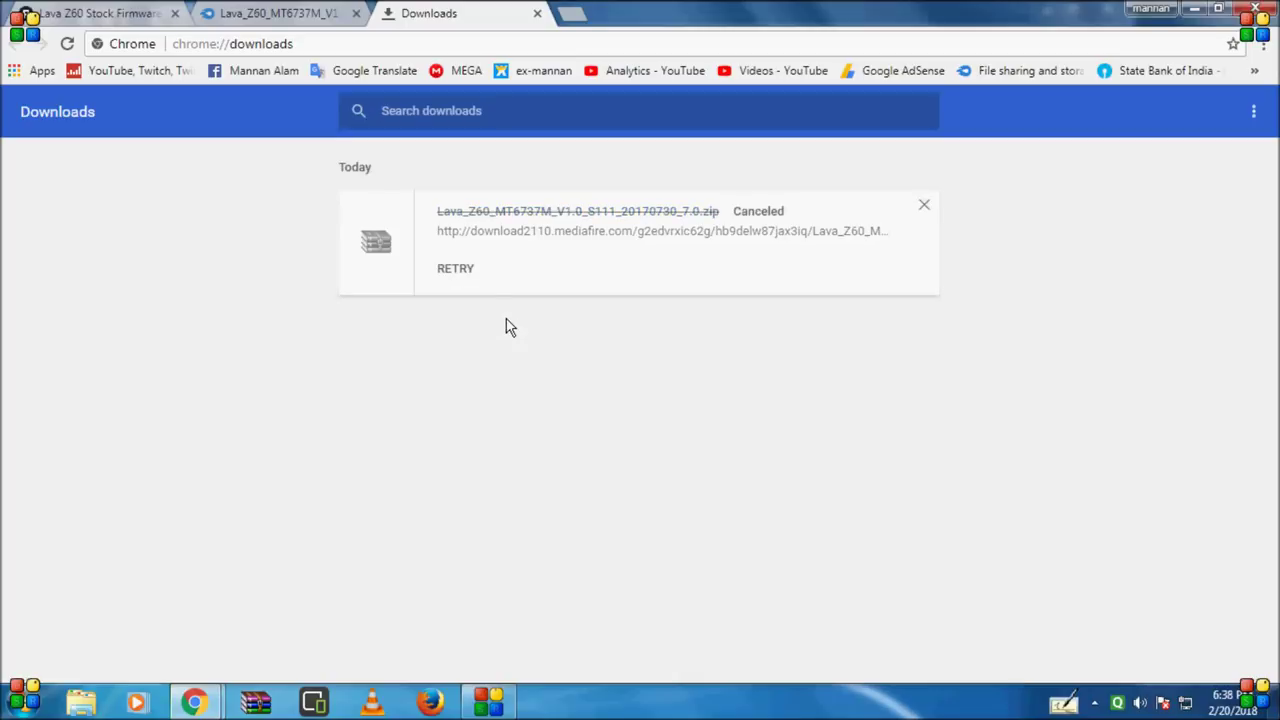
left_click(457, 277)
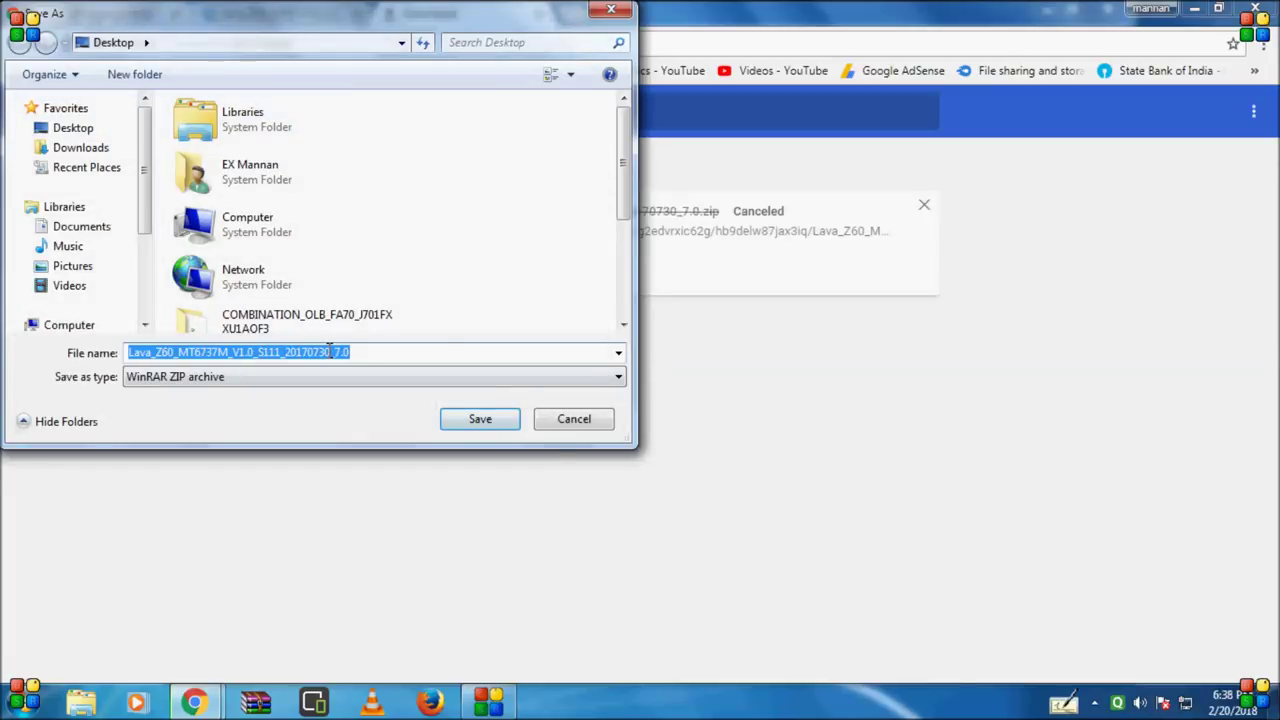
left_click(588, 420)
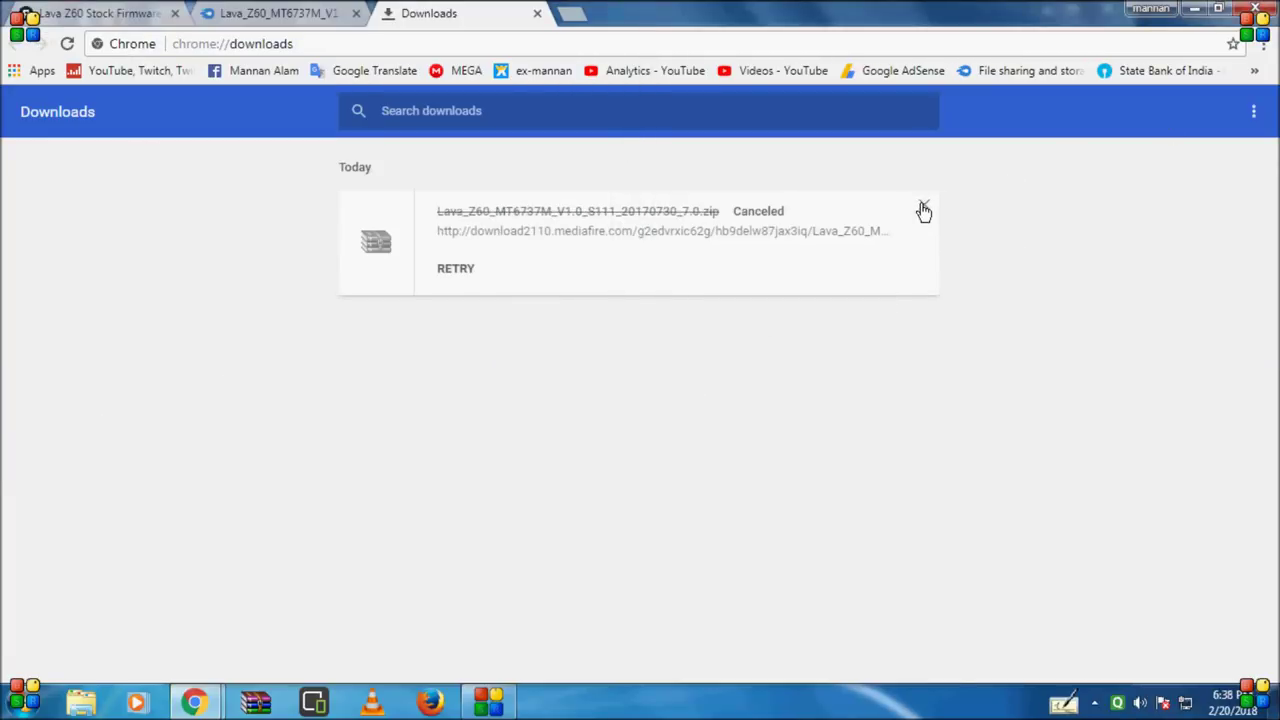
left_click(923, 209)
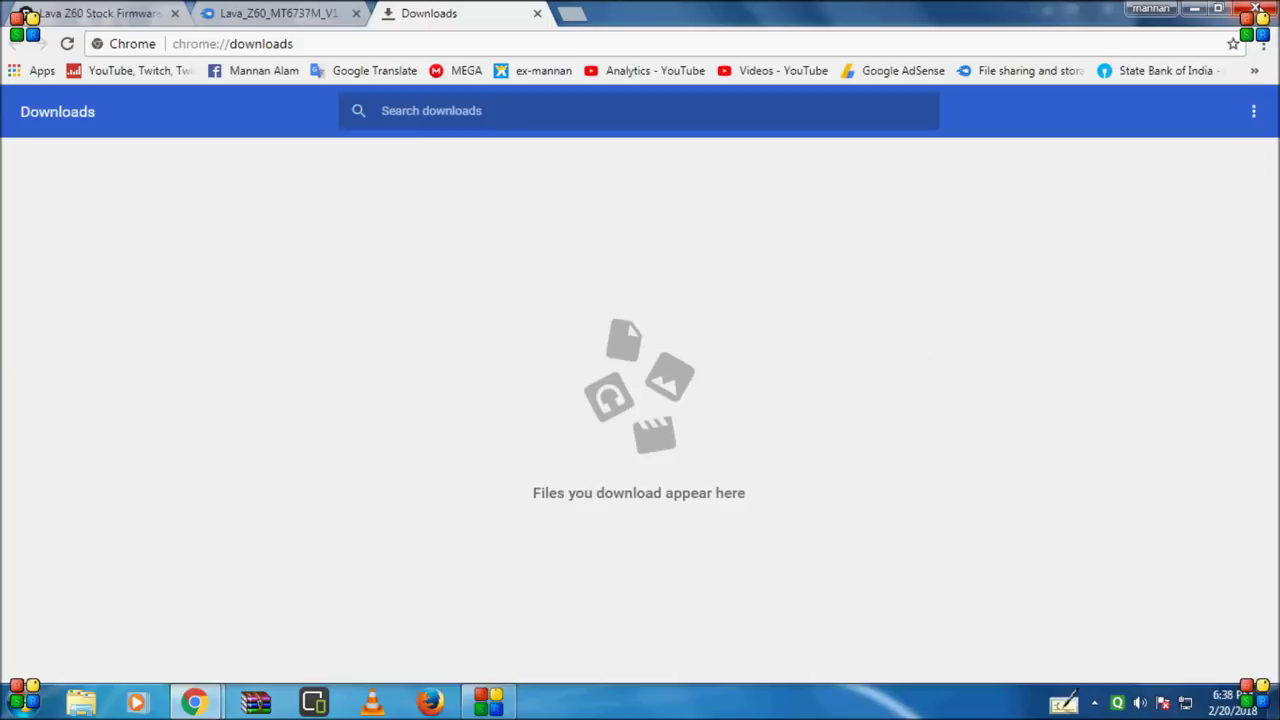
Close the browser and its pop-up window, and move the Internet Download Manager archive to an empty area of the desktop
left_click(1256, 8)
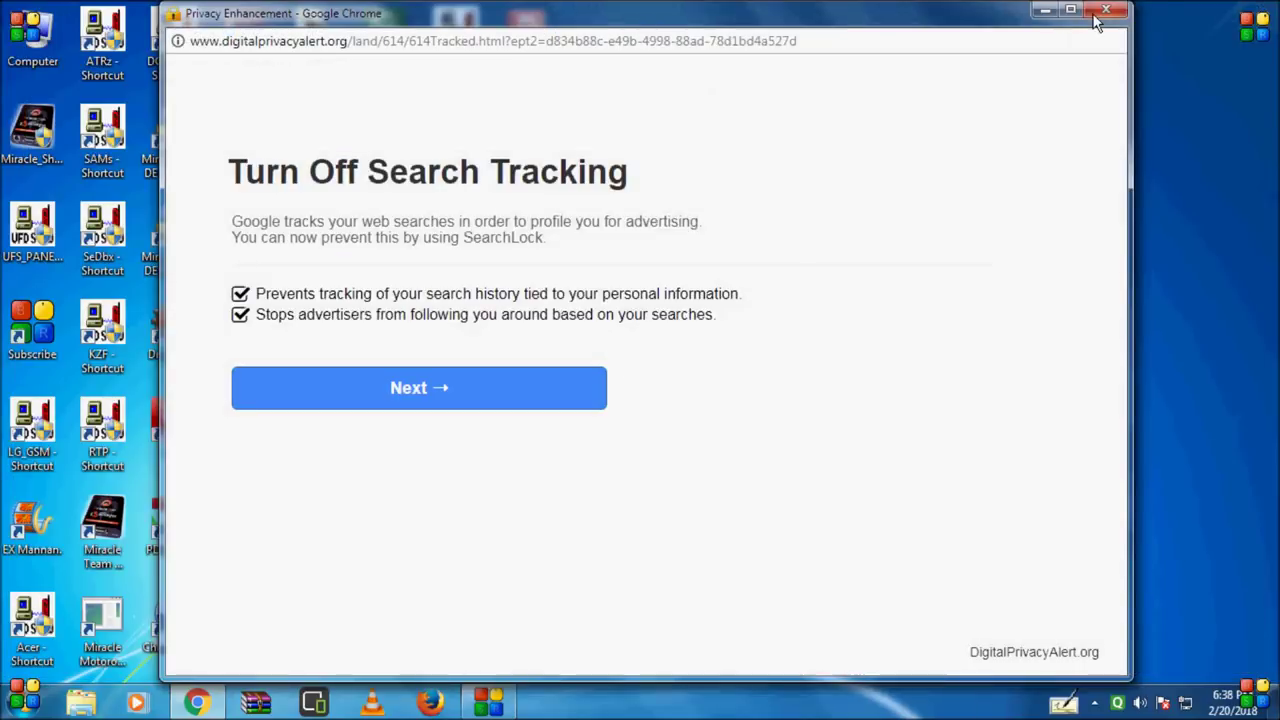
left_click(1104, 10)
right_click(876, 190)
left_click(900, 245)
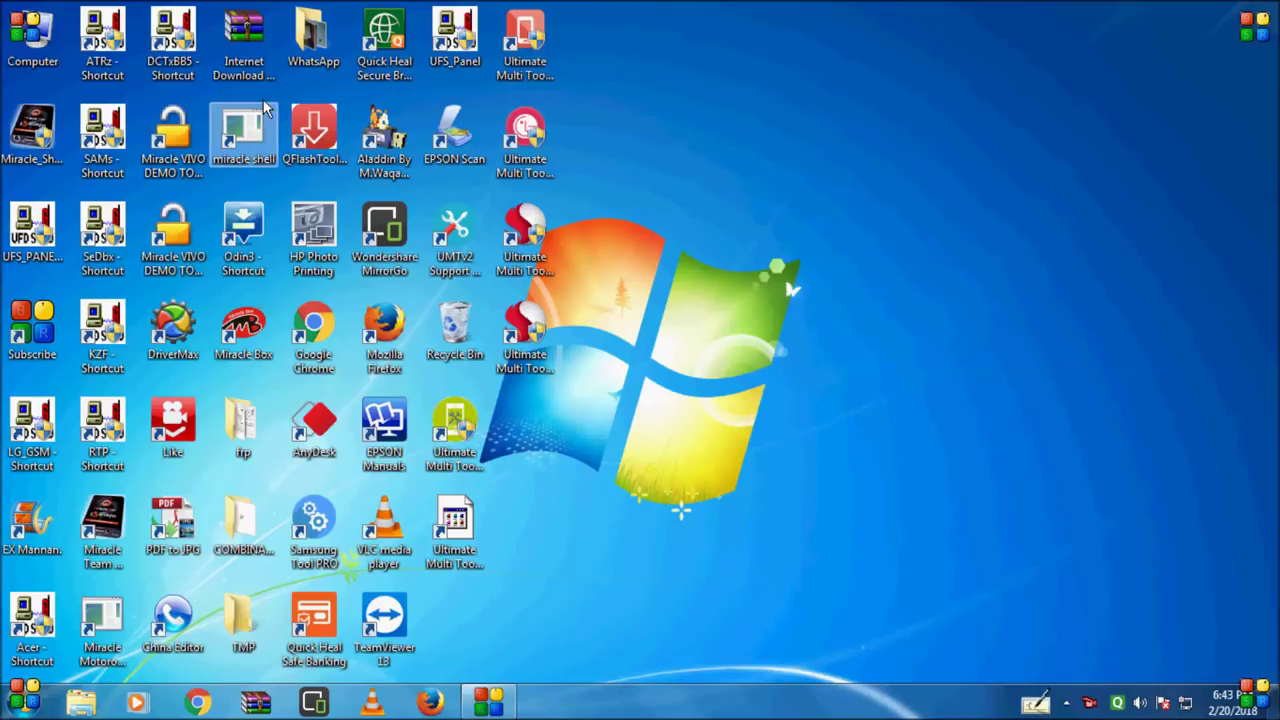
left_click_drag(250, 70, 776, 363)
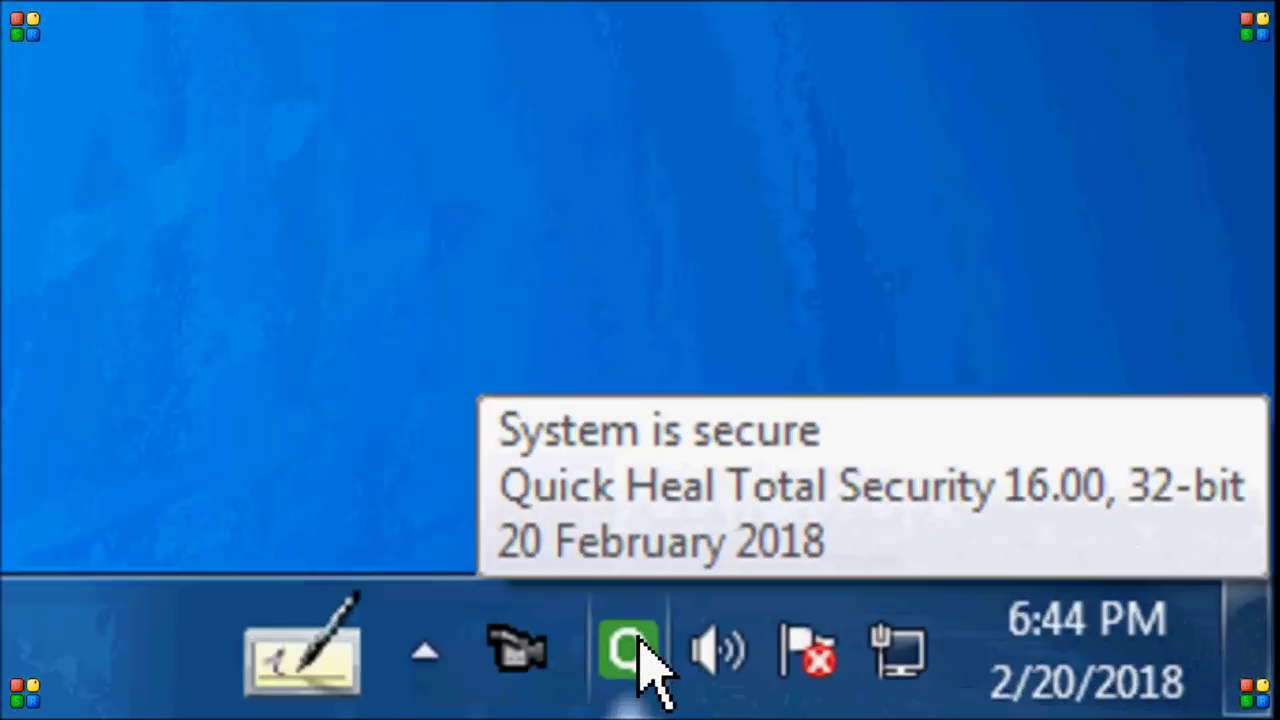
Disable virus protection in Quick Heal Total Security and confirm the security warning
right_click(1119, 705)
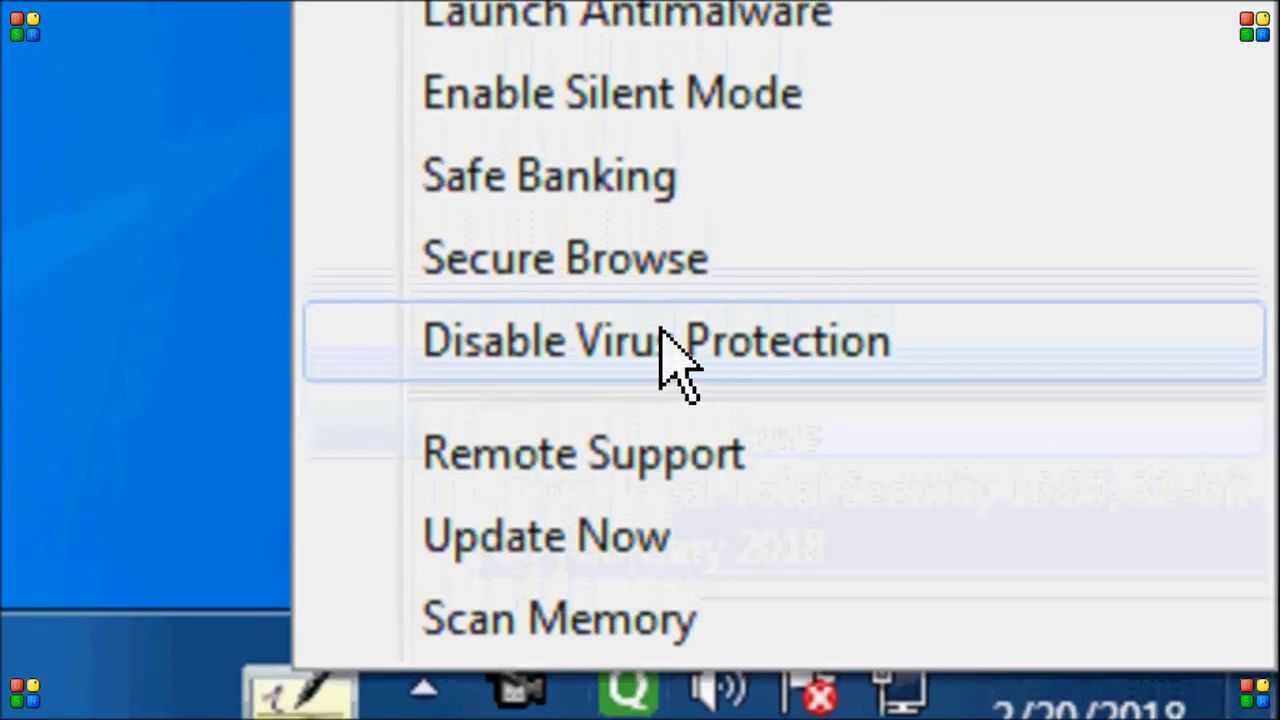
left_click(650, 303)
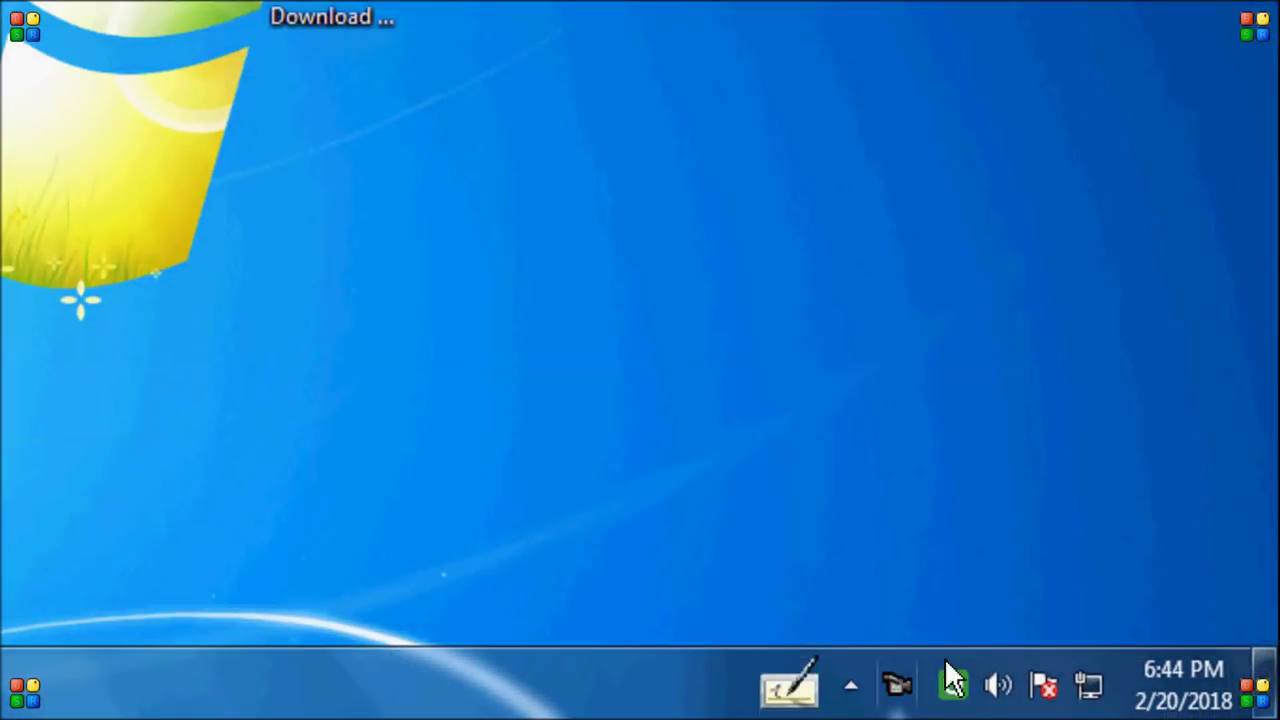
right_click(737, 712)
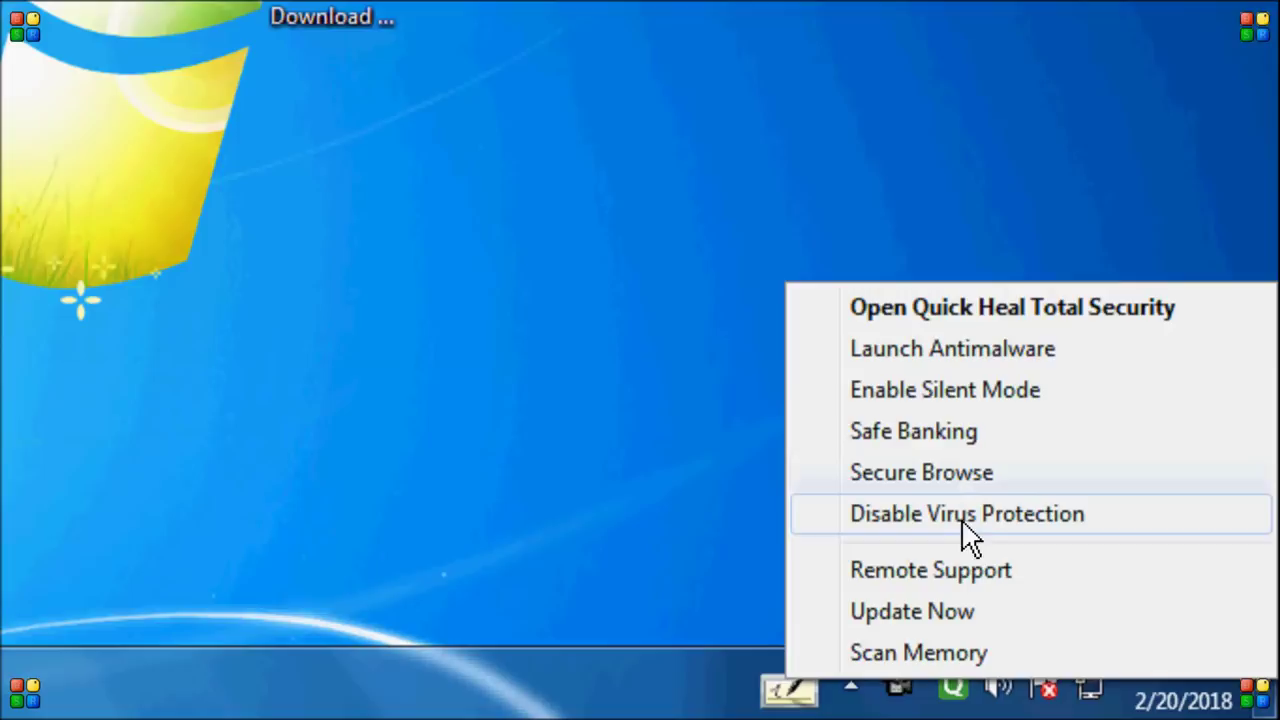
left_click(957, 515)
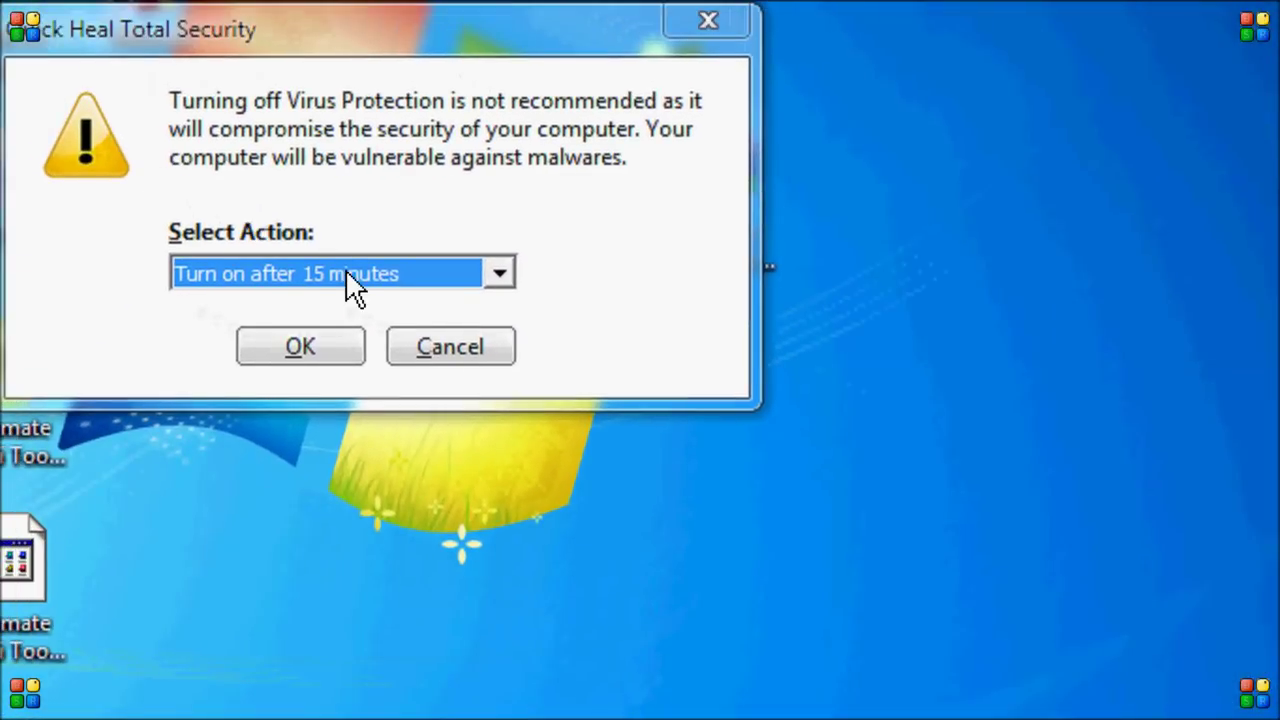
left_click(280, 226)
left_click(317, 356)
left_click(304, 338)
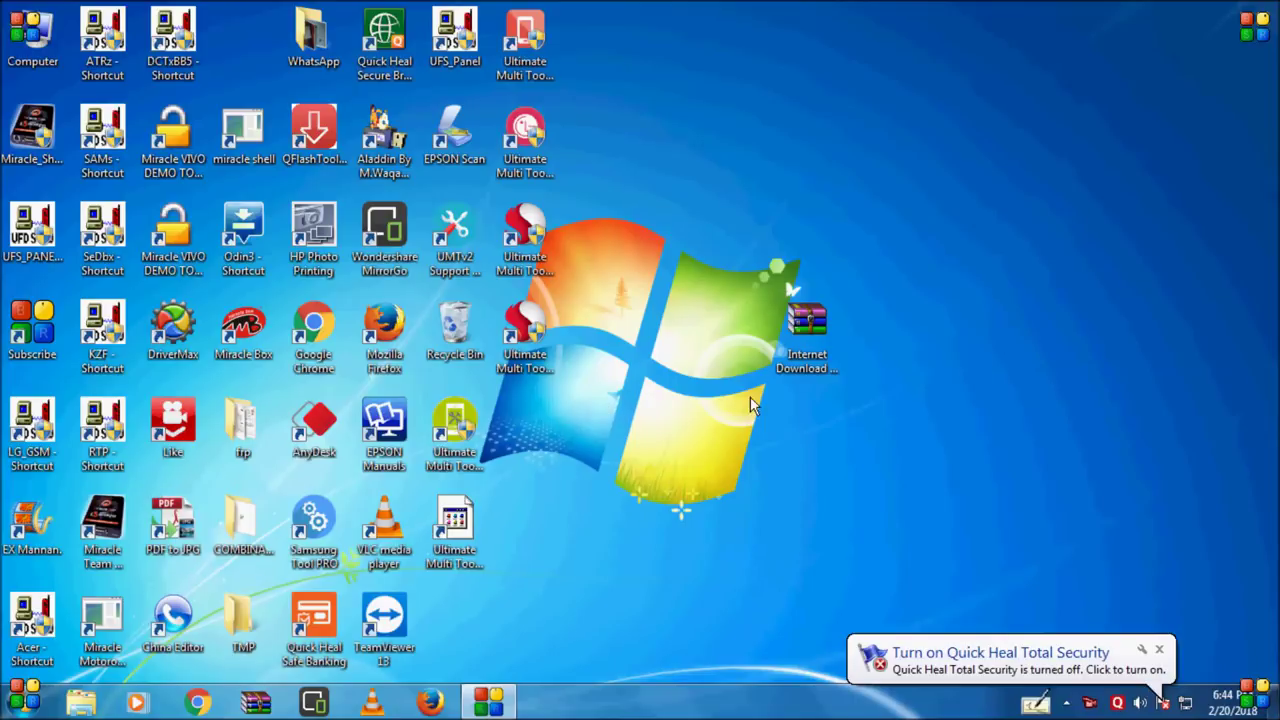
Extract the Internet Download Manager 6.28 archive to its own folder on the Desktop with the default extraction options
left_click(808, 335)
right_click(810, 340)
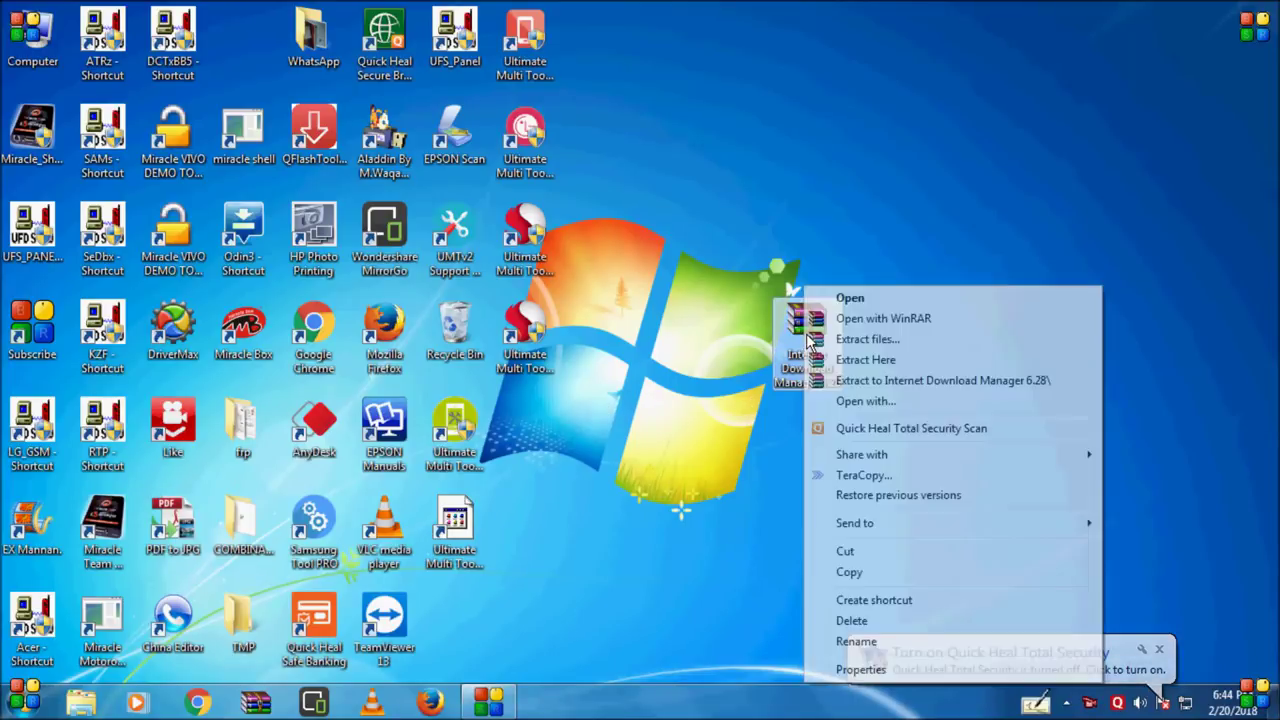
left_click(883, 338)
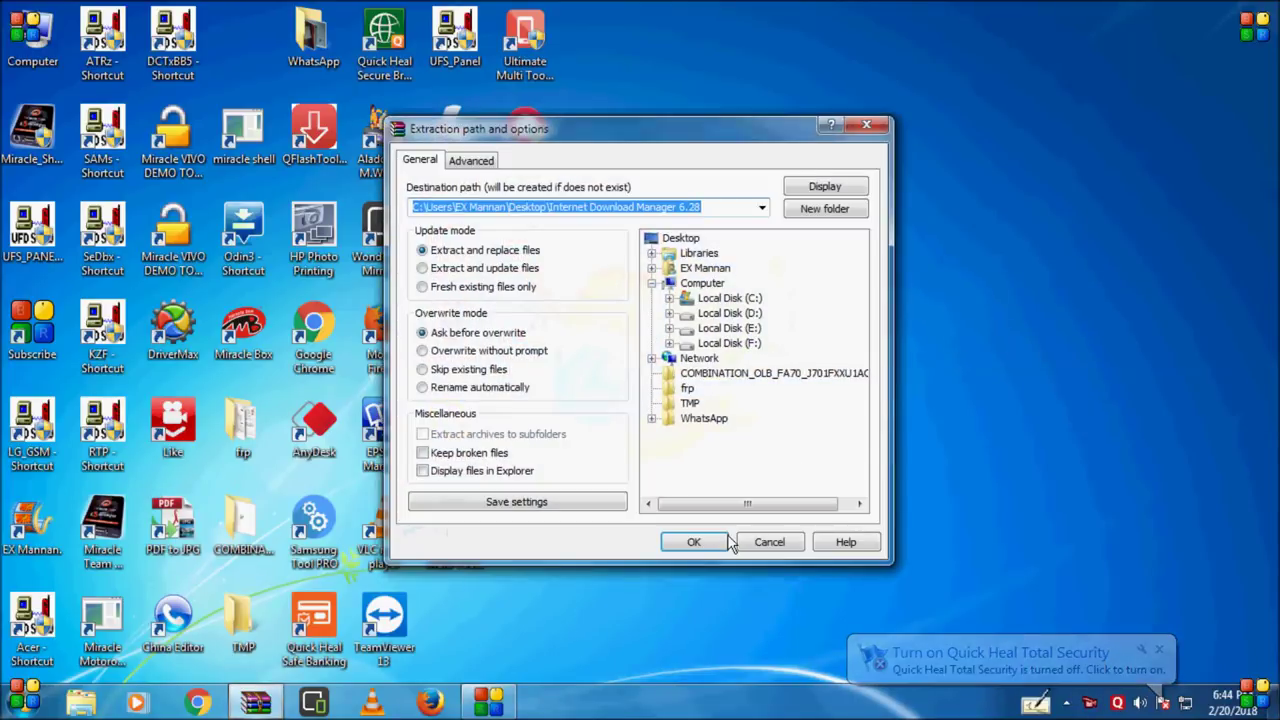
left_click(707, 540)
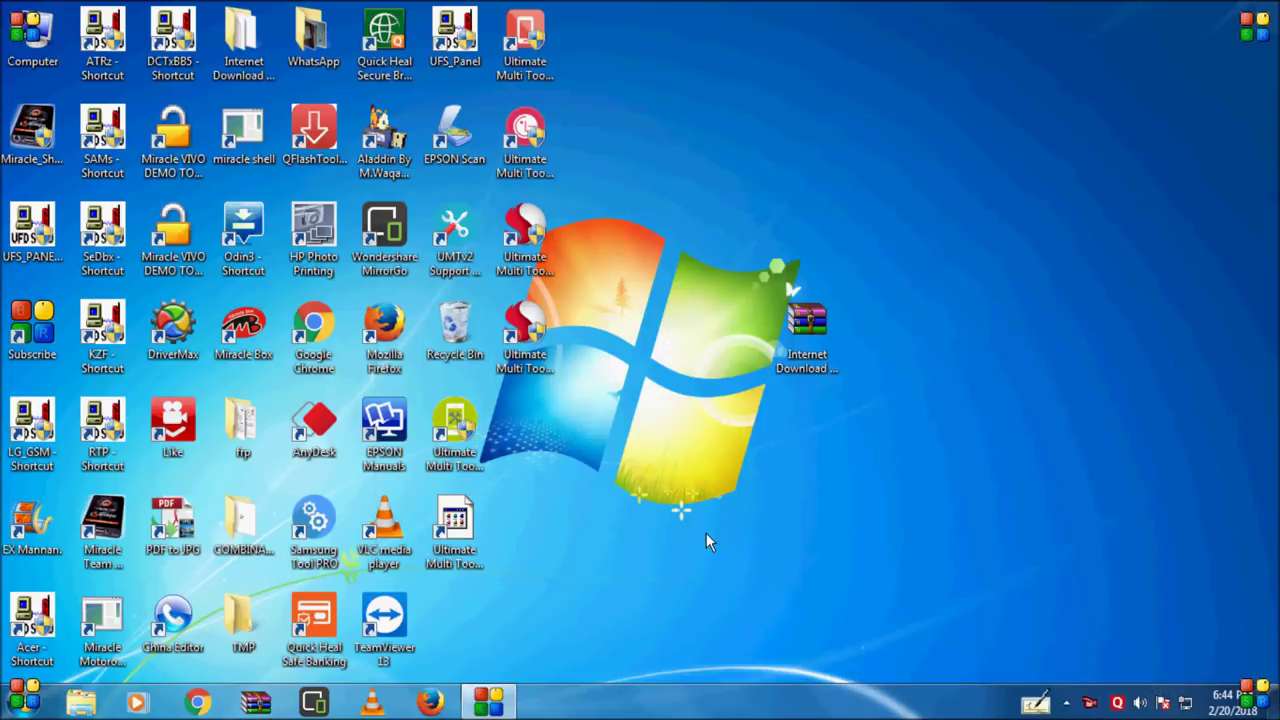
Move the extracted Internet Download Manager 6.28 folder to an empty area of the desktop and open it
left_click_drag(268, 82, 650, 452)
right_click(664, 452)
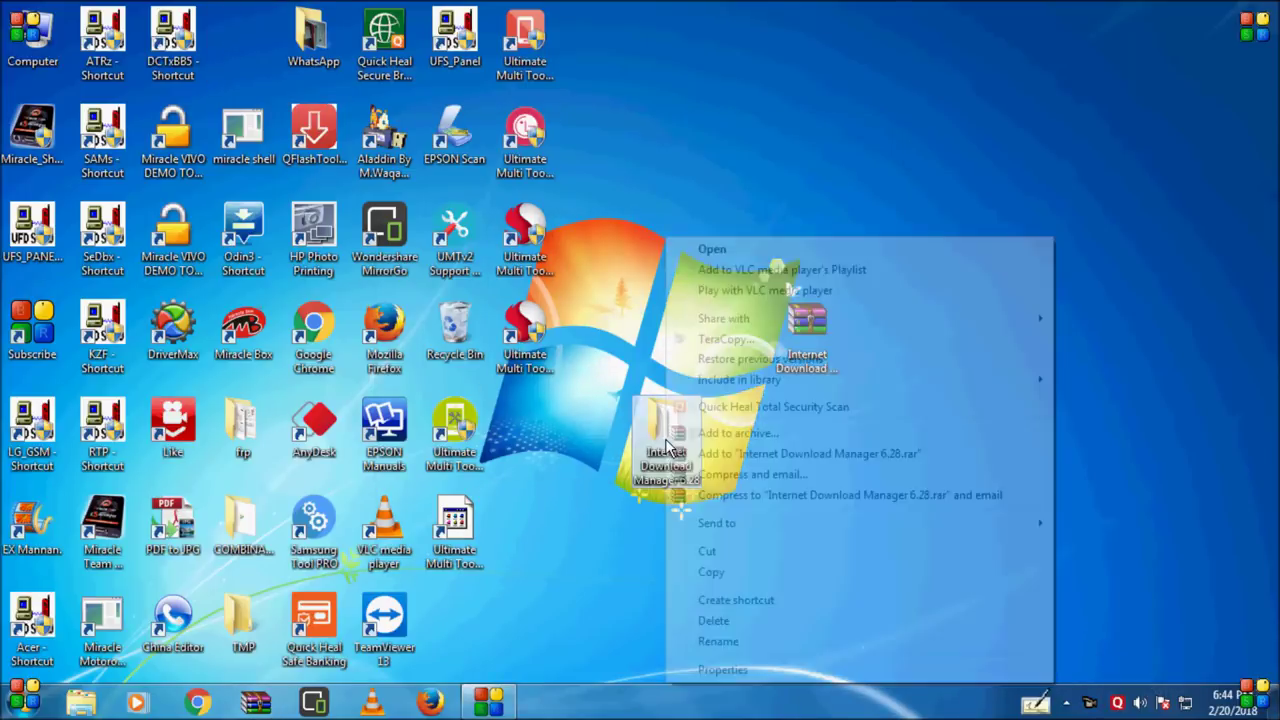
left_click(726, 249)
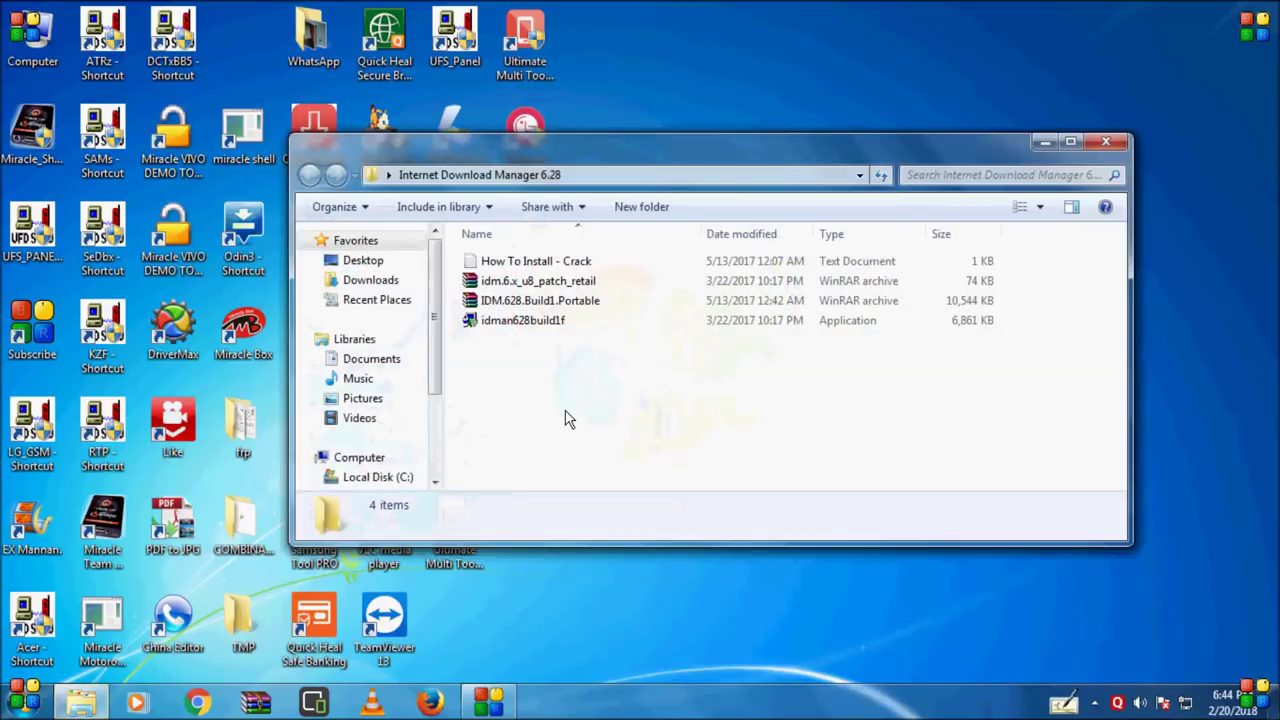
Launch the idman628build1f installer from the Internet Download Manager 6.28 folder
left_click(525, 324)
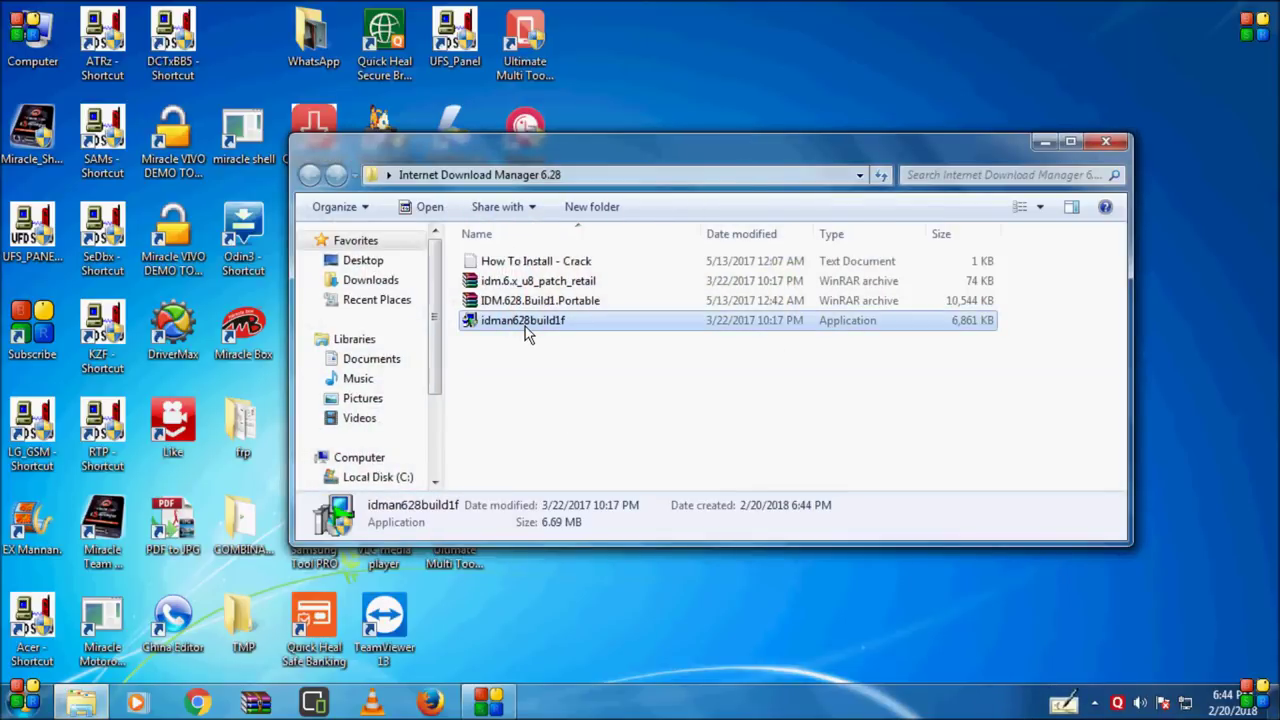
left_click(492, 300)
left_click(490, 285)
left_click(512, 300)
left_click(512, 324)
right_click(508, 326)
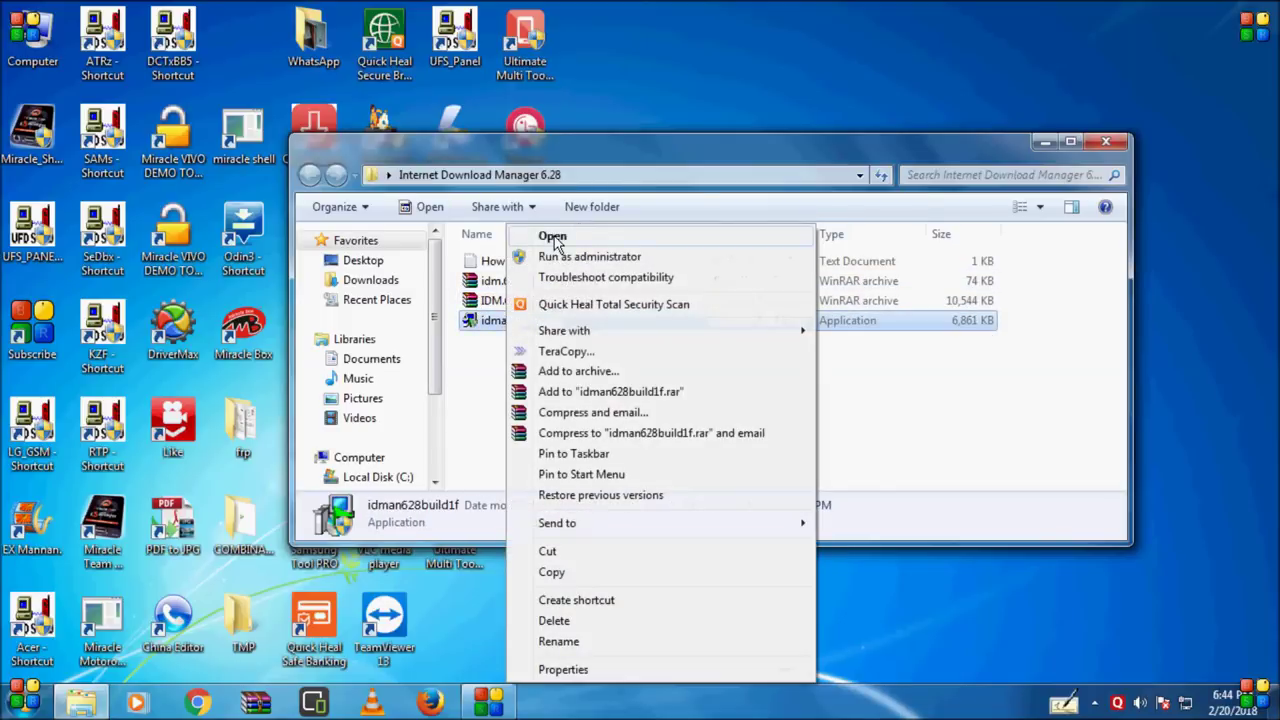
left_click(556, 240)
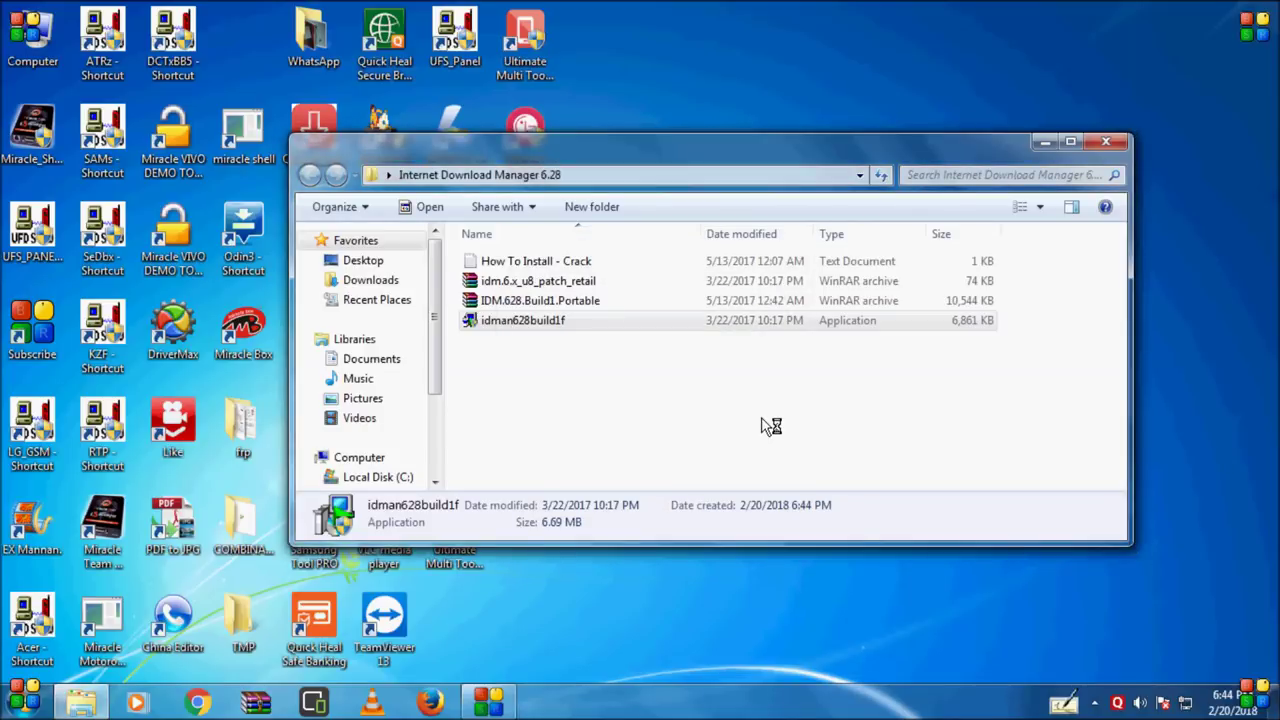
Accept the IDM license terms and install to C:\Program Files\Internet Download Manager with a desktop icon
left_click(707, 486)
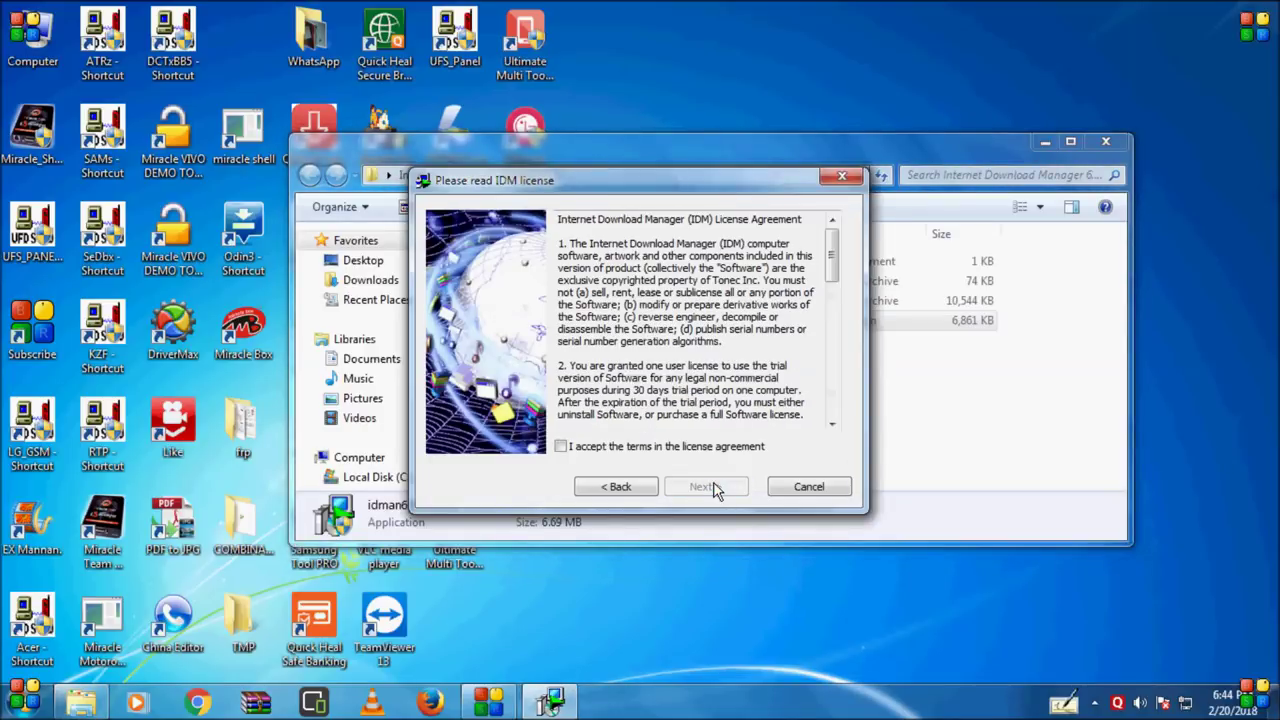
left_click(572, 448)
left_click(720, 486)
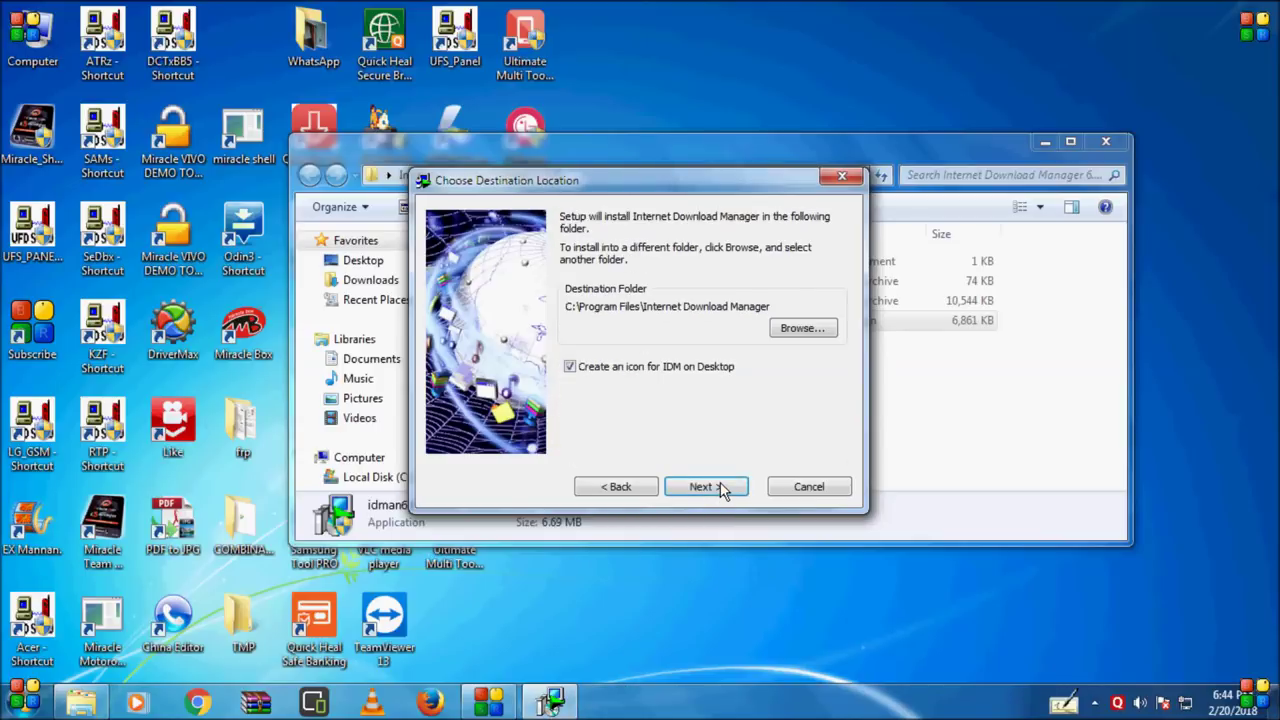
left_click(720, 486)
left_click(720, 486)
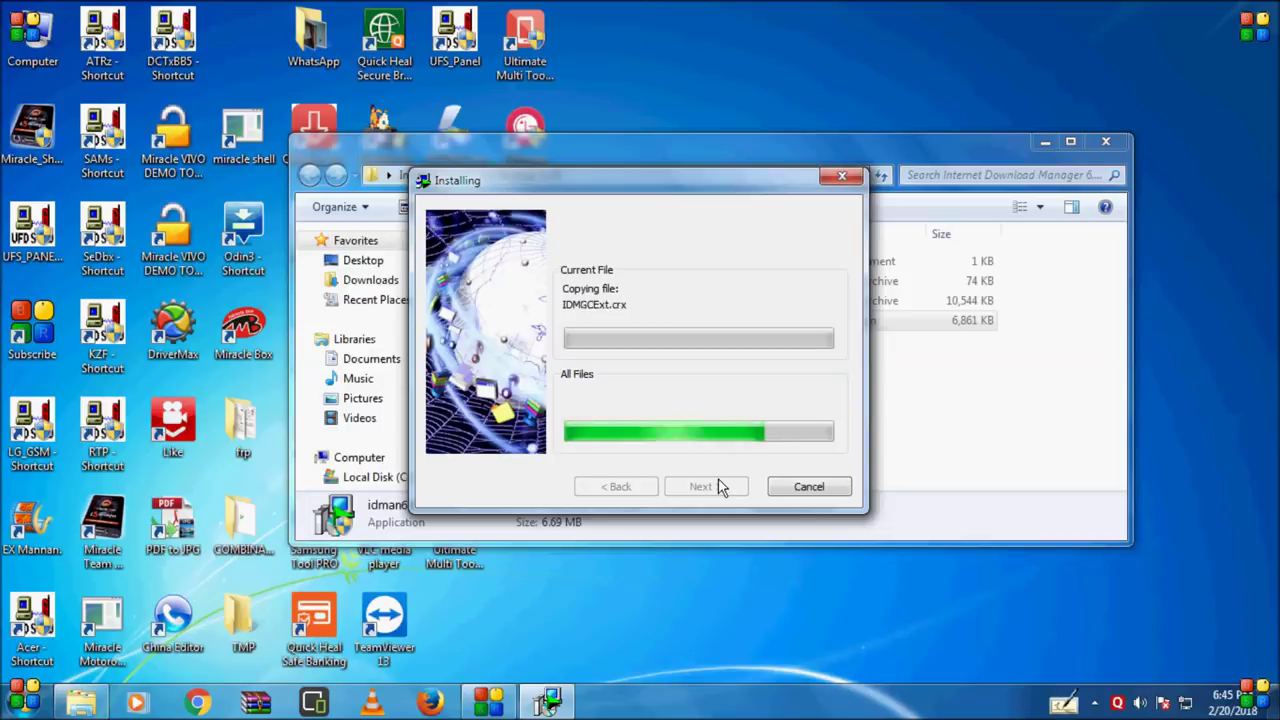
Finish the IDM setup and dismiss the Google Chrome and Mozilla Firefox integration notices
left_click(718, 485)
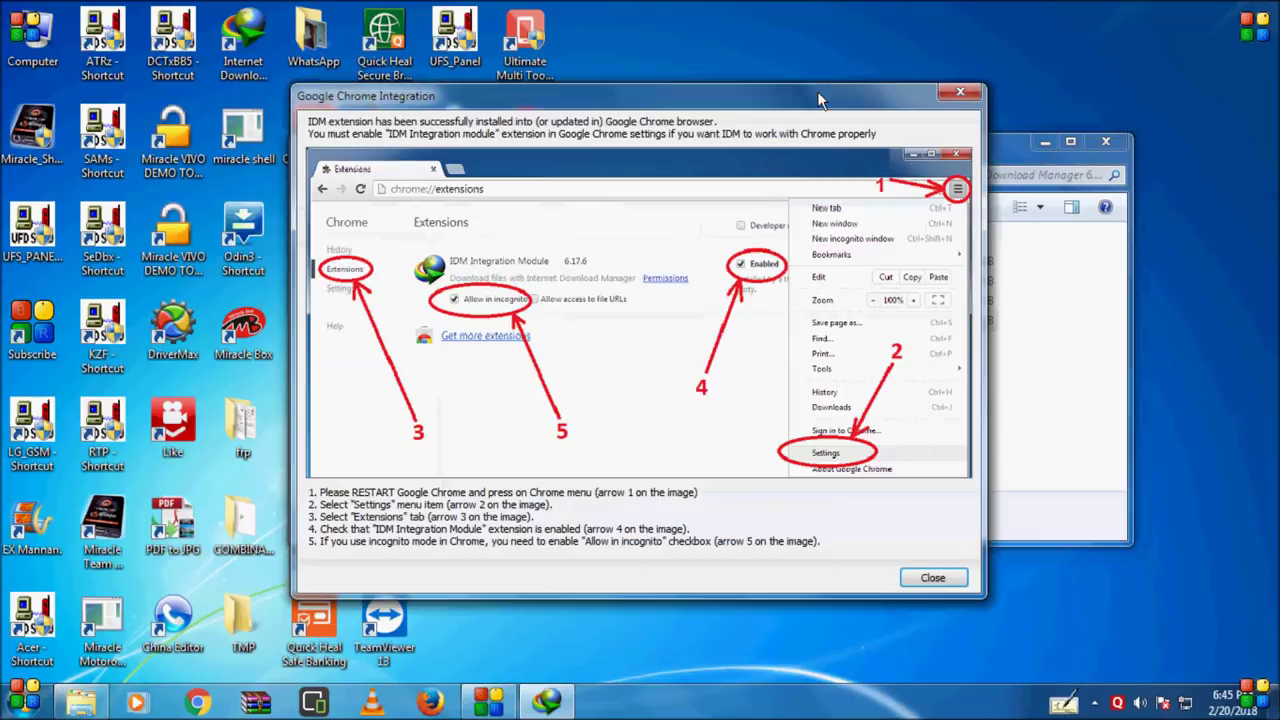
left_click(932, 577)
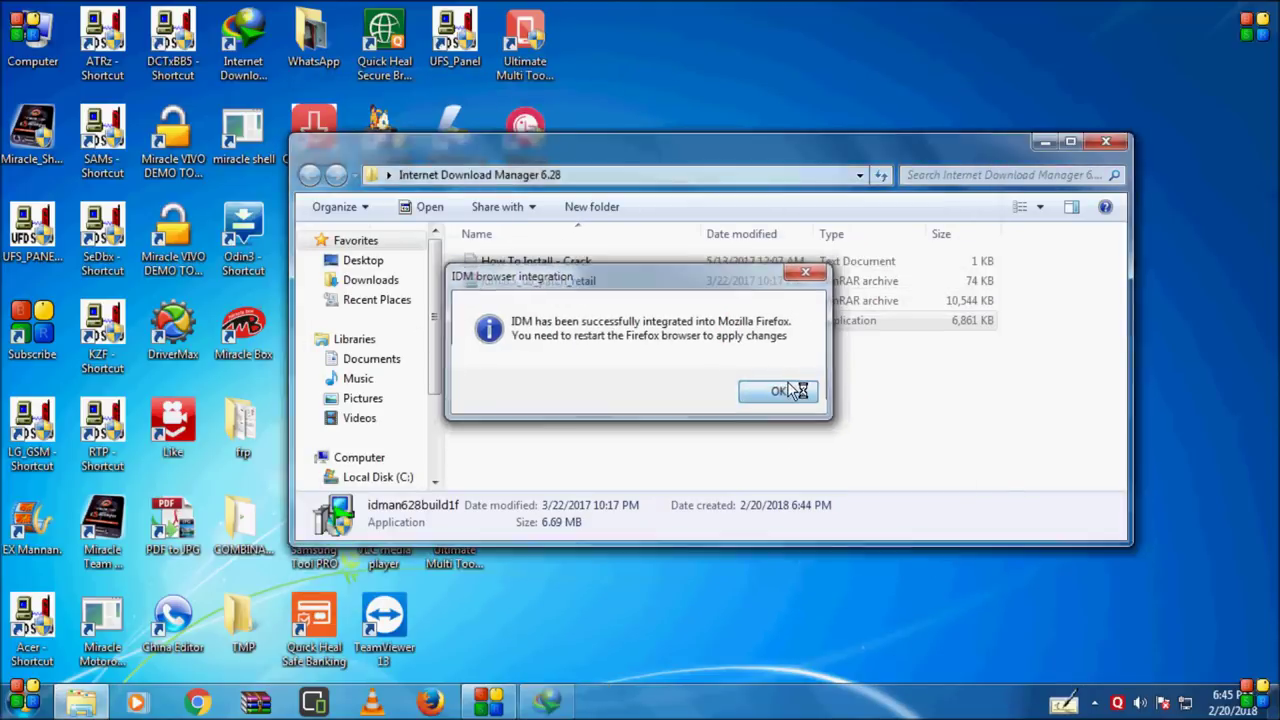
left_click(779, 392)
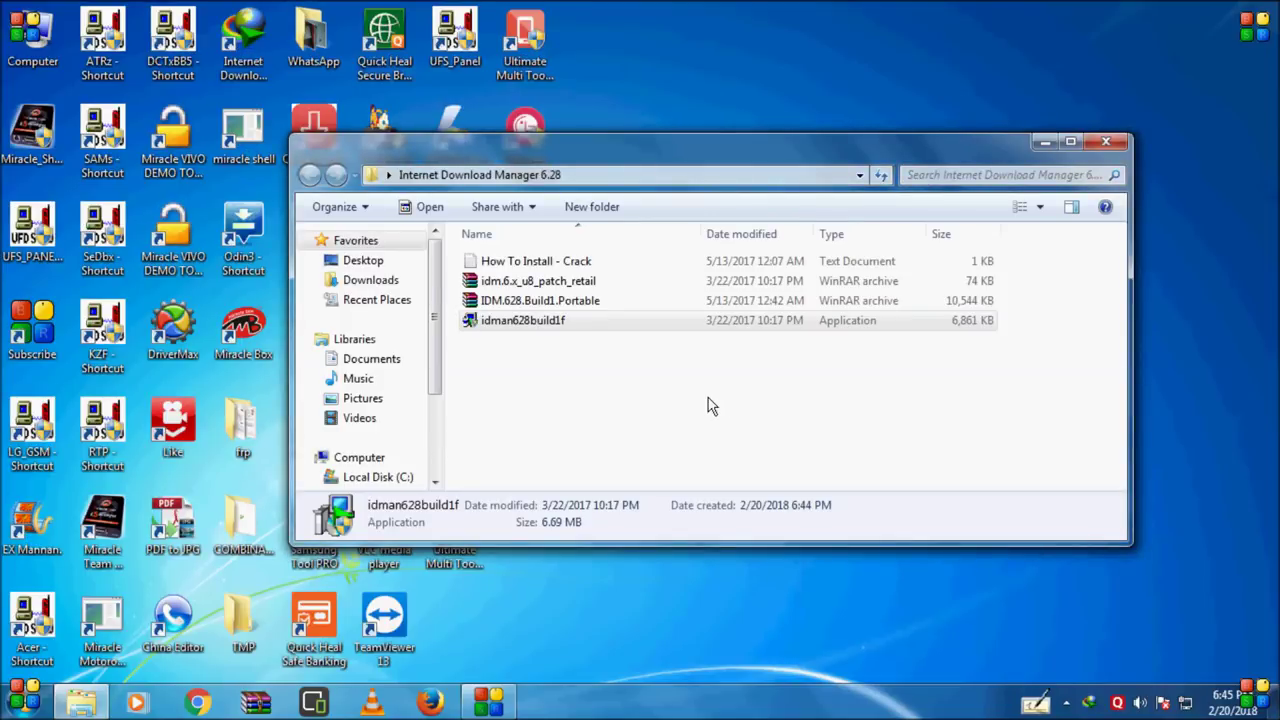
Shift the folder window aside and check the Internet Download Manager shortcut on the desktop
left_click_drag(662, 149, 698, 136)
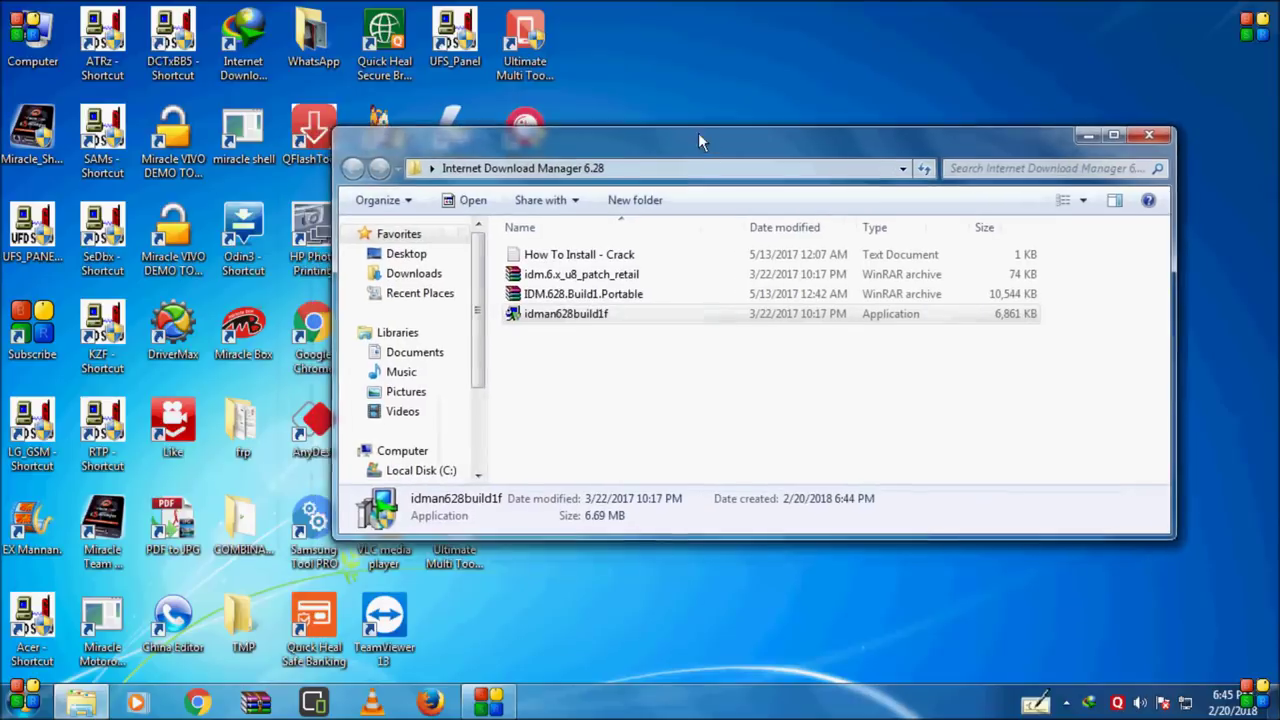
left_click_drag(243, 36, 272, 52)
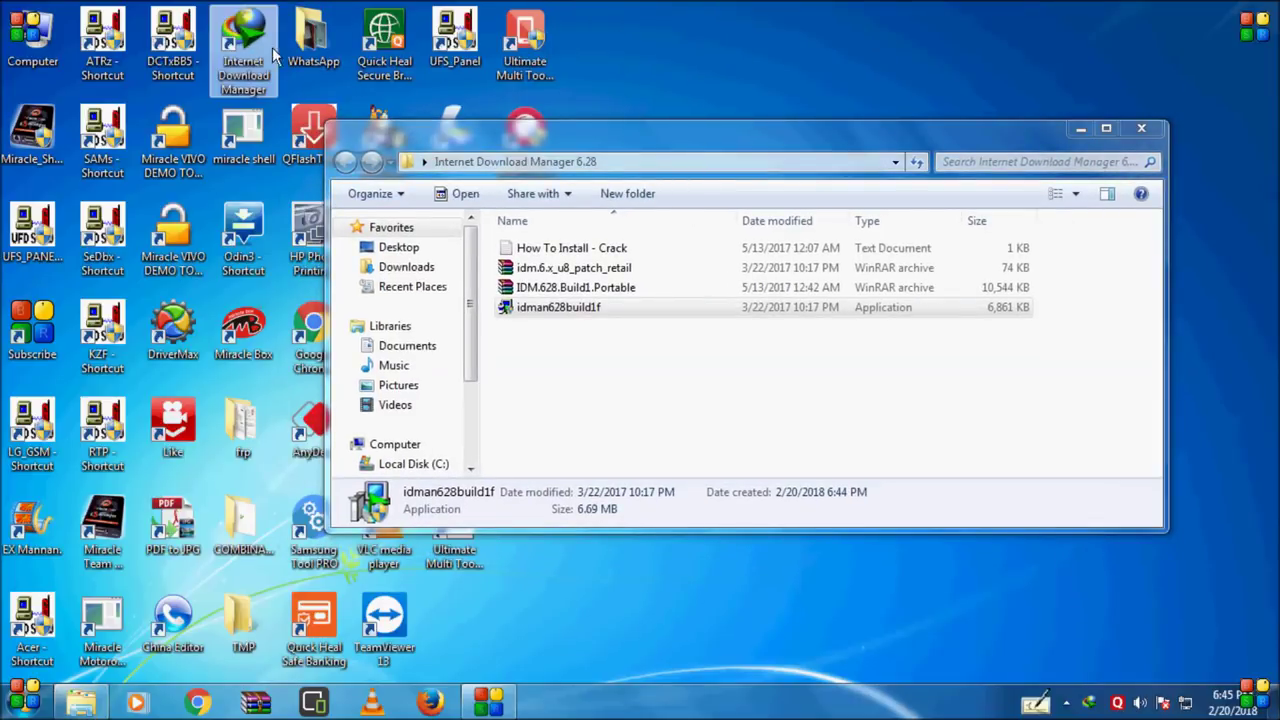
mouse_move(754, 128)
left_mouse_down()
mouse_move(781, 128)
mouse_move(758, 131)
left_mouse_up()
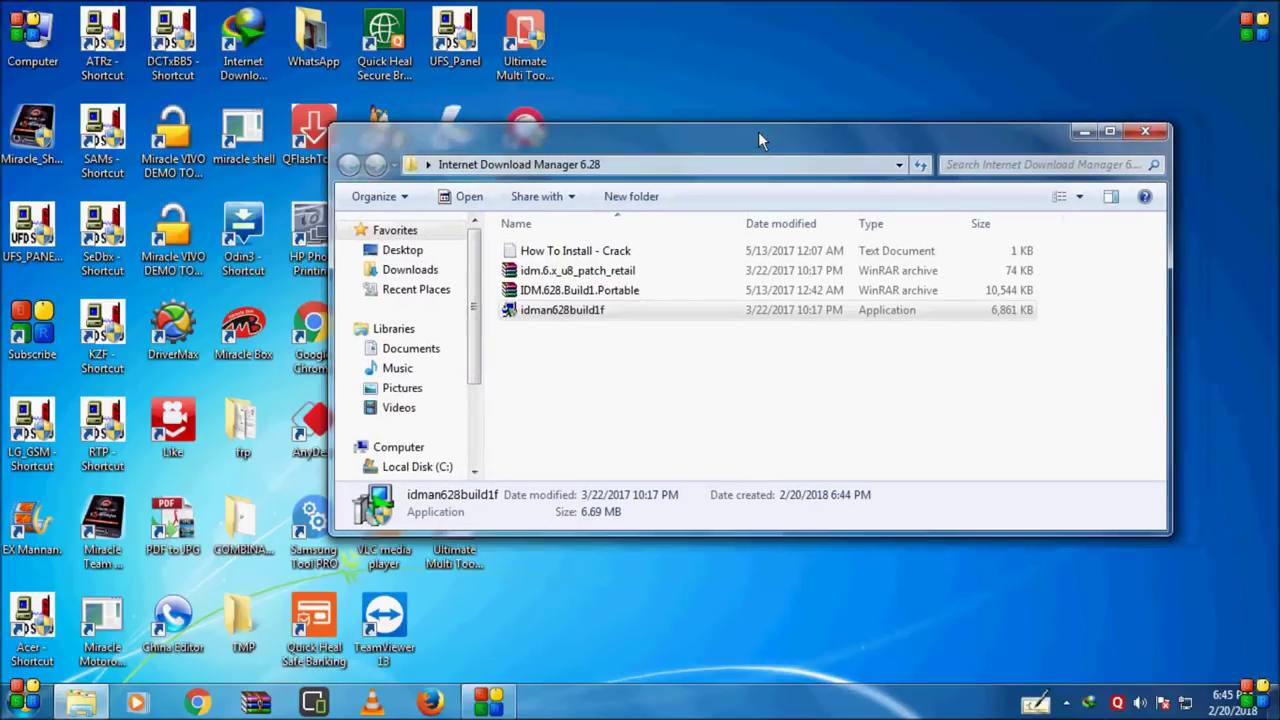
left_click(672, 398)
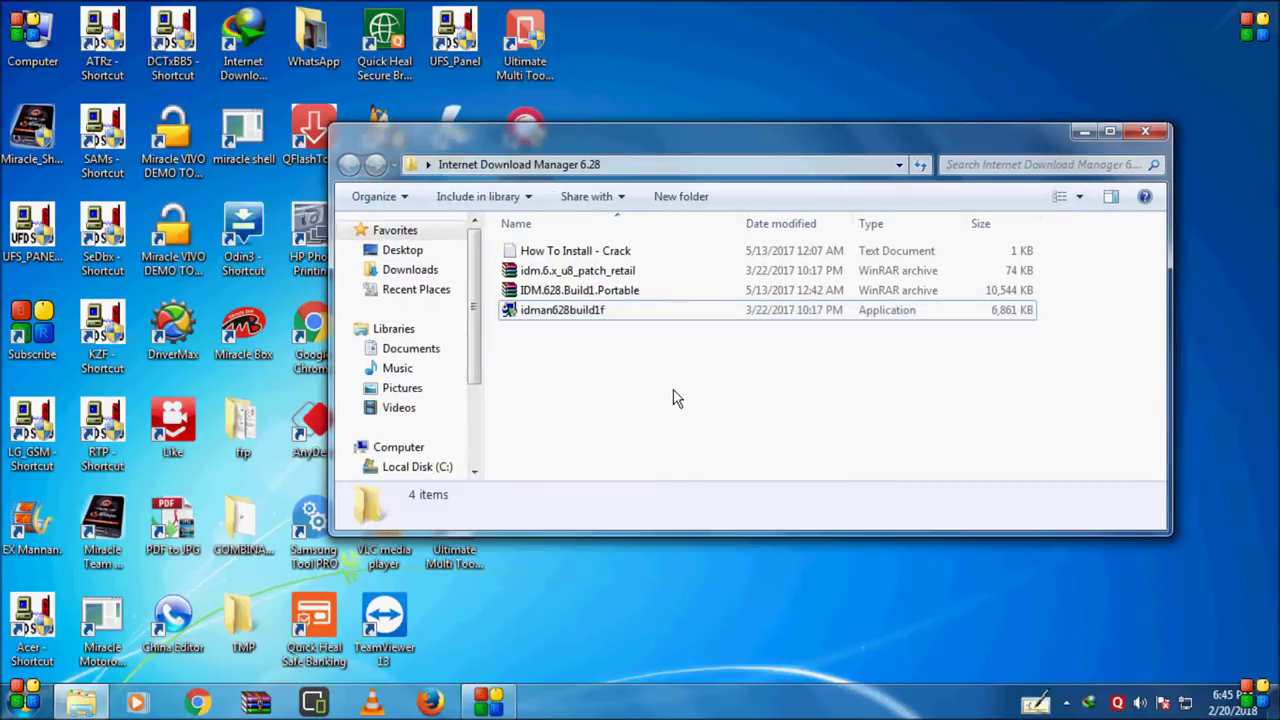
Extract the idm.6.x_u8_patch_retail archive into its own folder, open that folder and return to Internet Download Manager 6.28
left_click(570, 276)
right_click(570, 276)
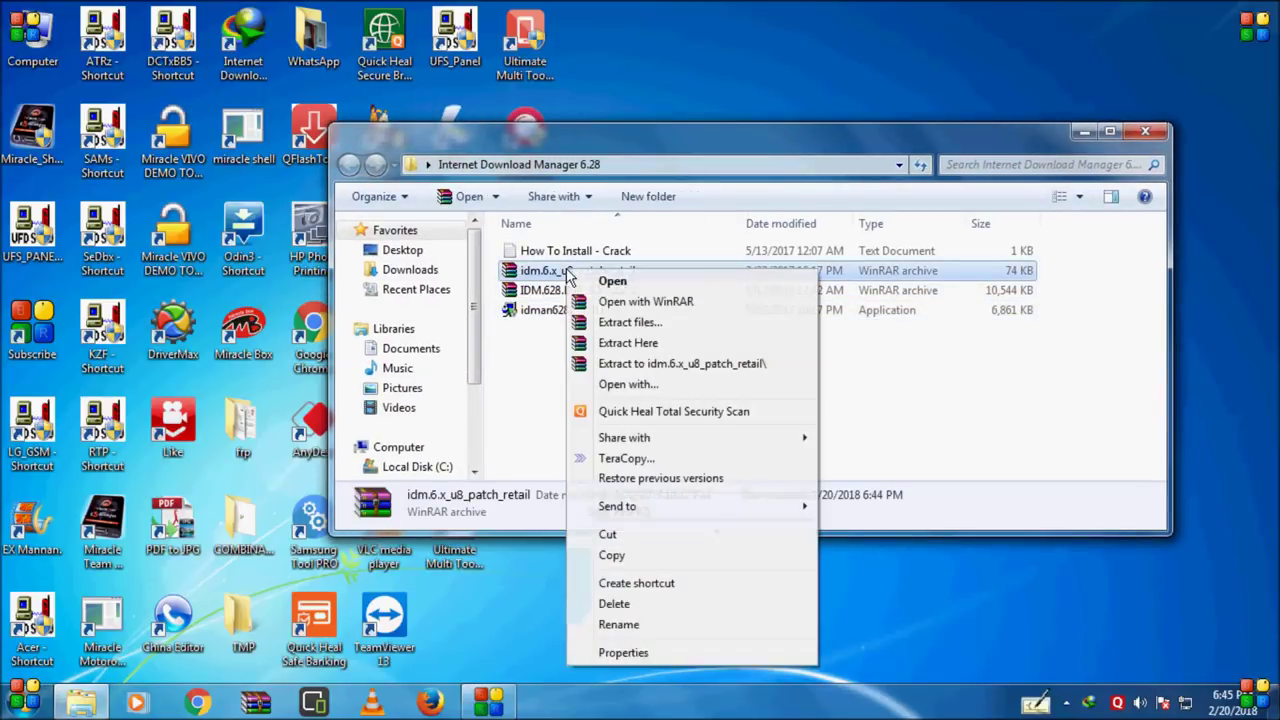
left_click(643, 324)
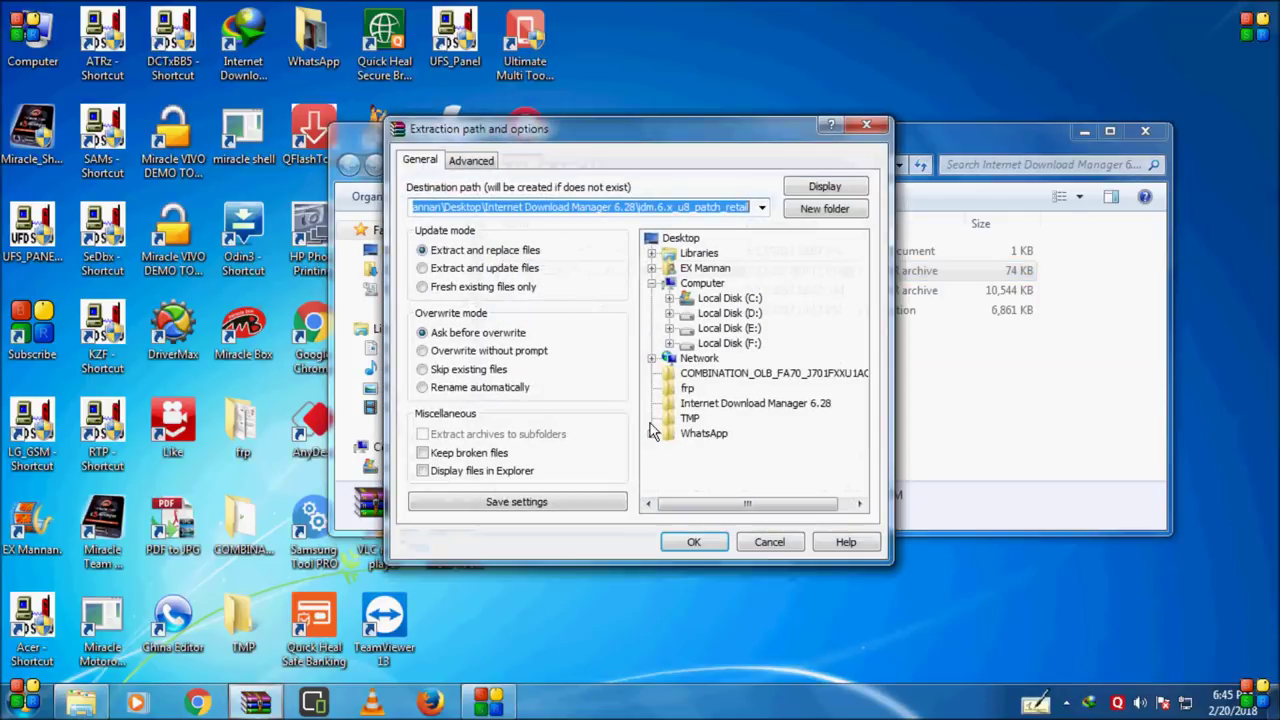
left_click(677, 539)
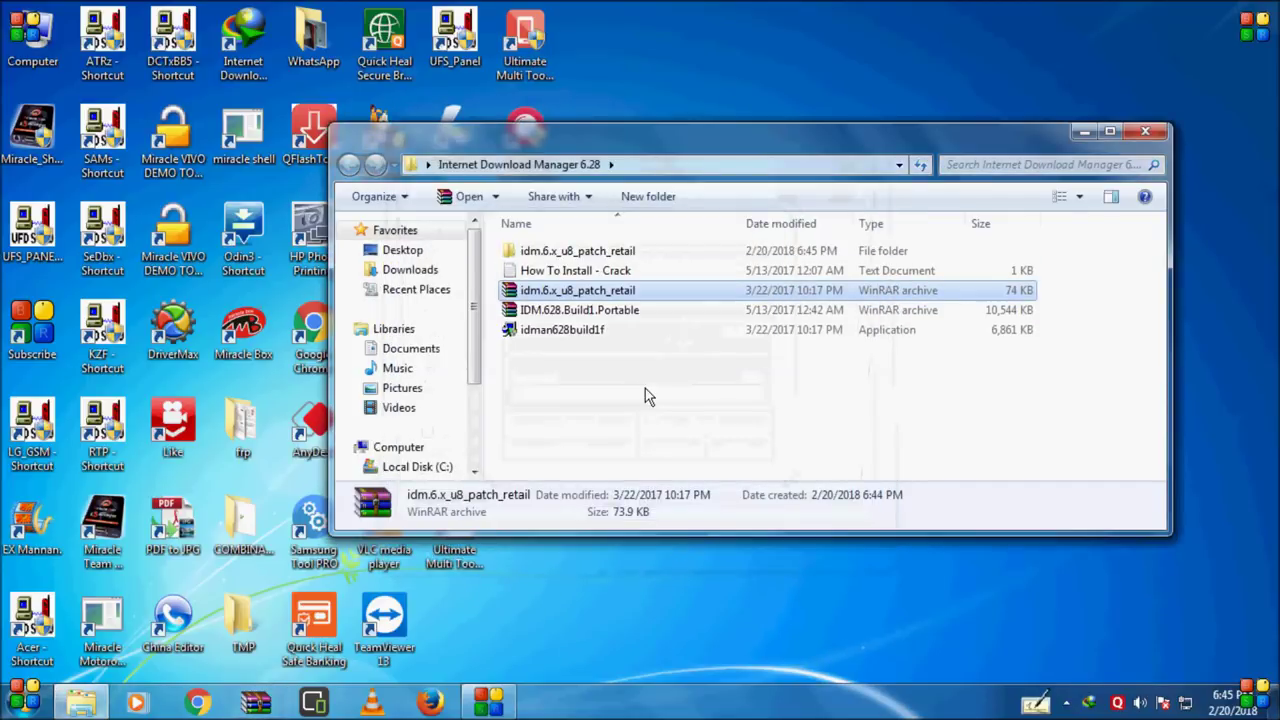
double_click(577, 251)
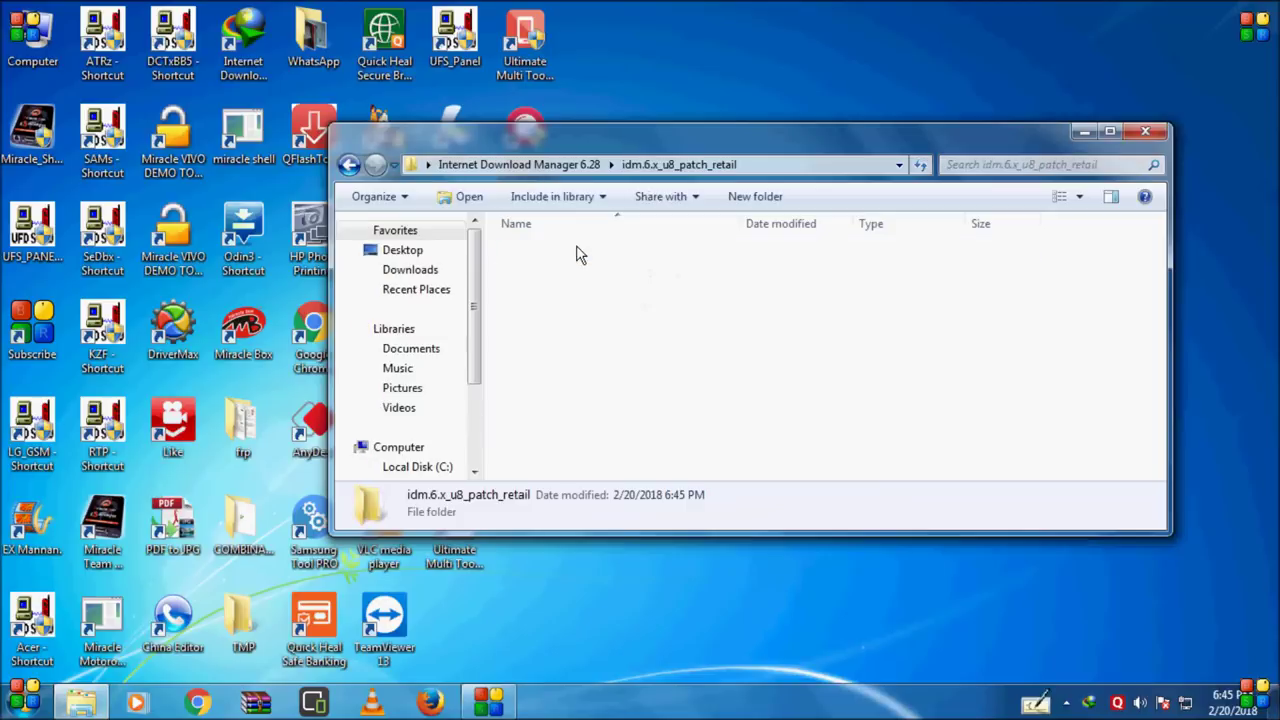
left_click(350, 166)
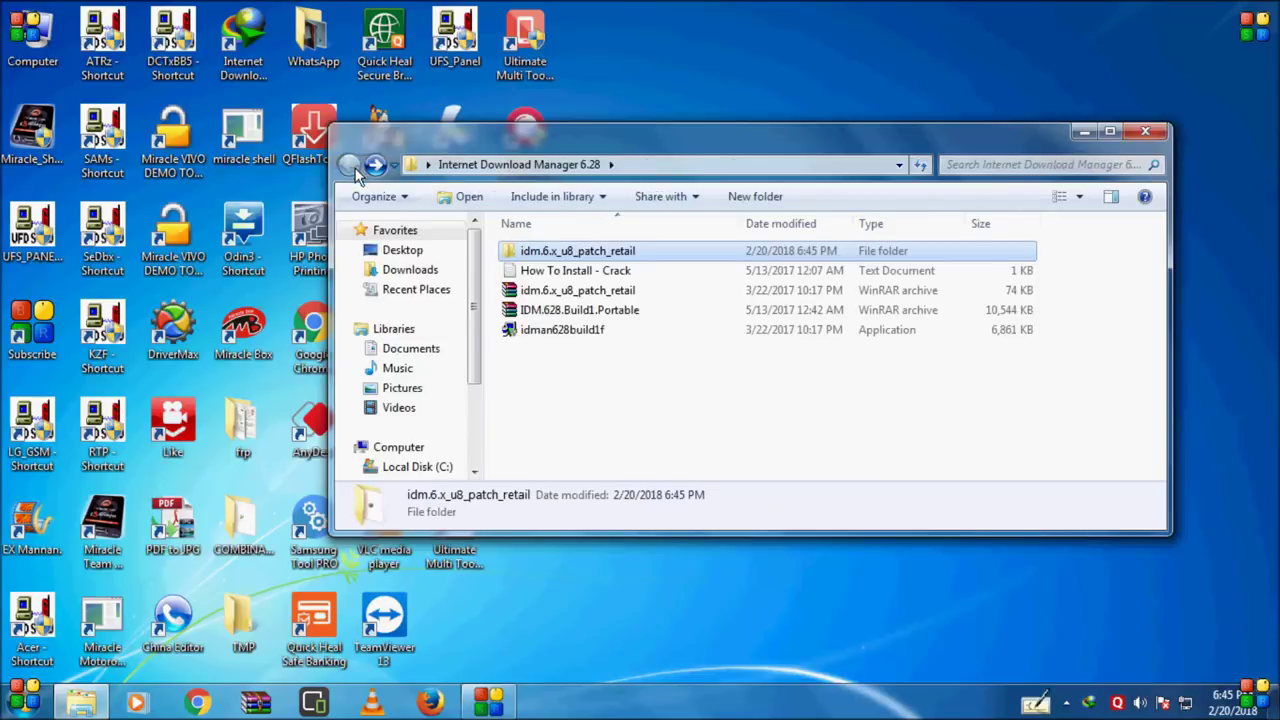
Extract IDM.628.Build1.Portable into the current folder and copy the extracted IDMan and IDMan.exe.alt files
right_click(577, 318)
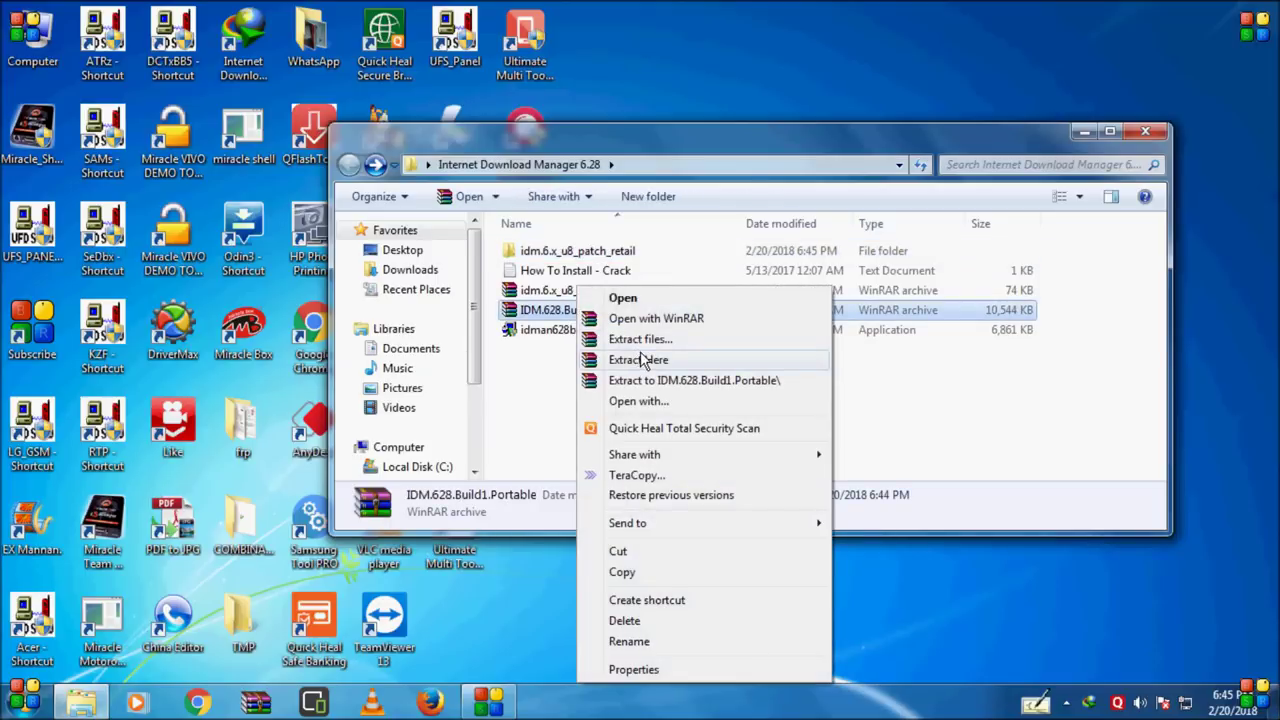
left_click(641, 360)
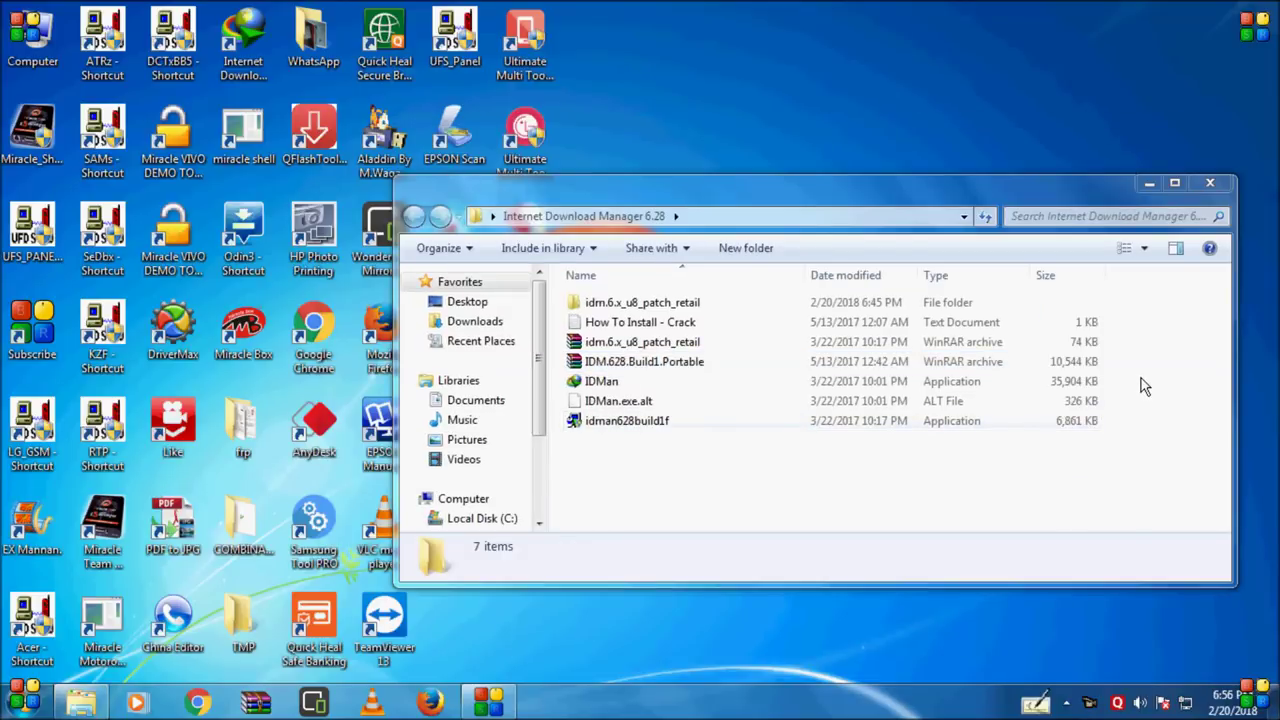
left_click_drag(1140, 377, 1014, 405)
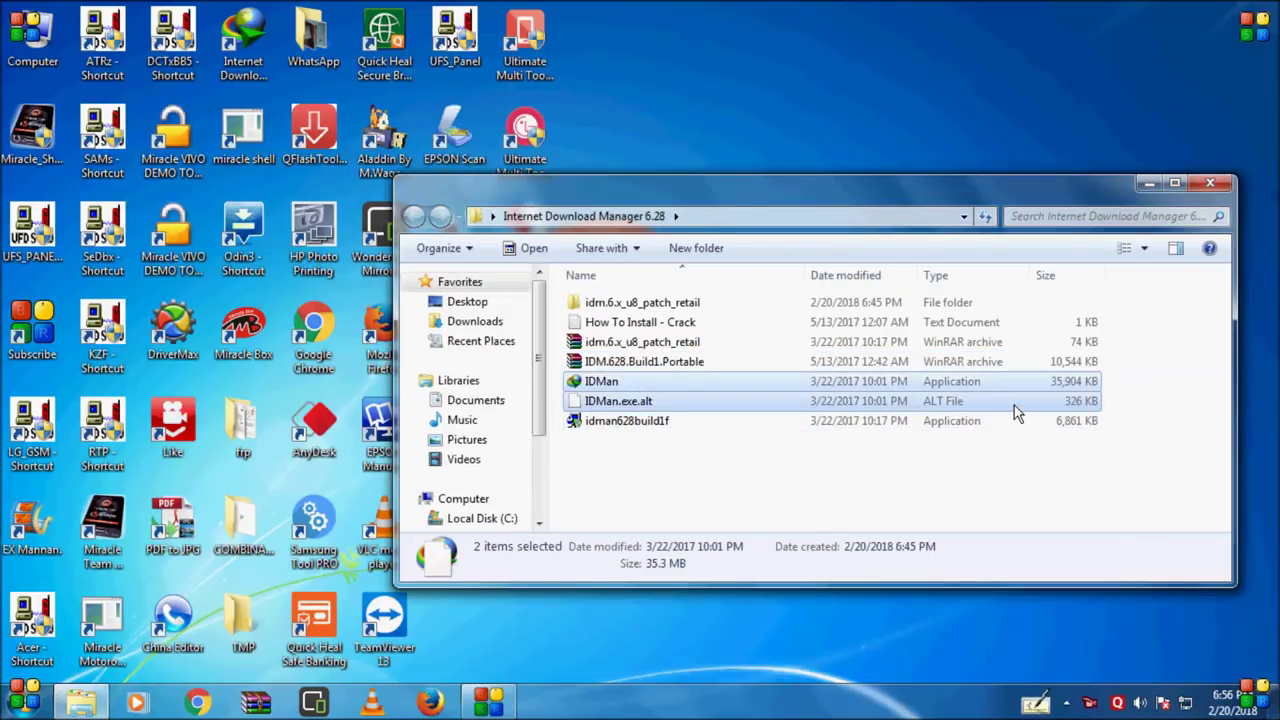
right_click(710, 379)
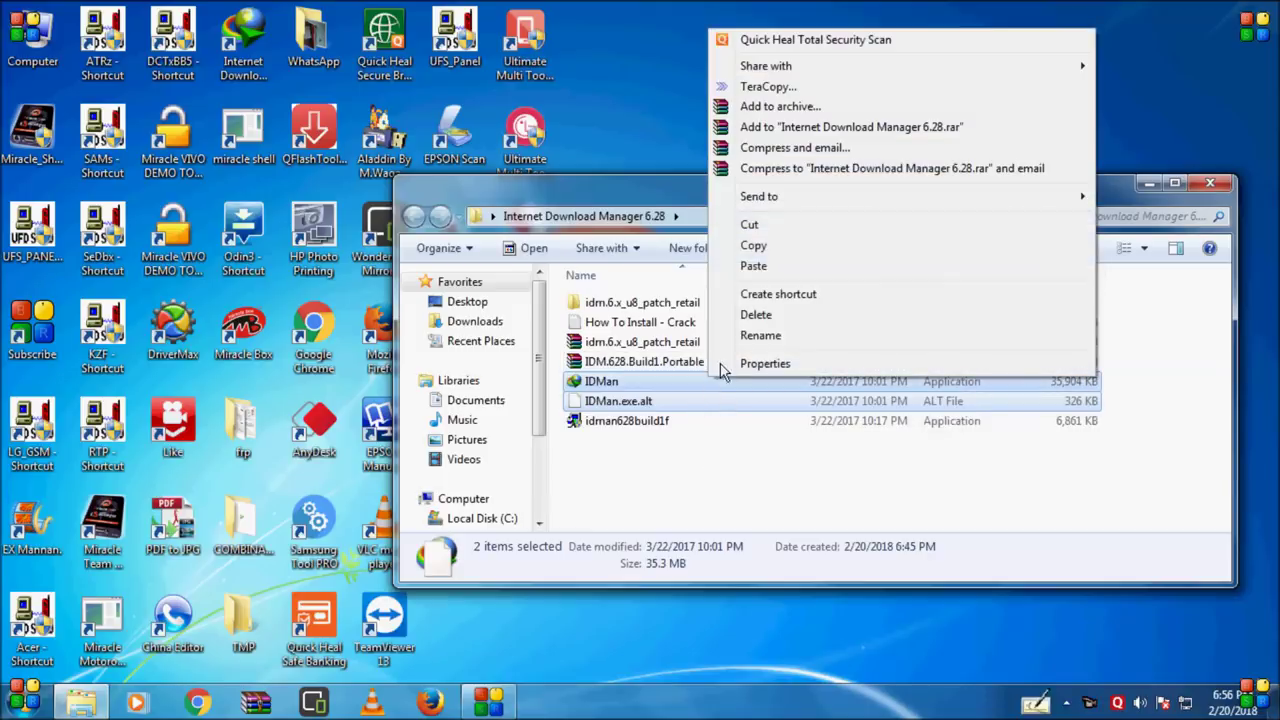
left_click(784, 246)
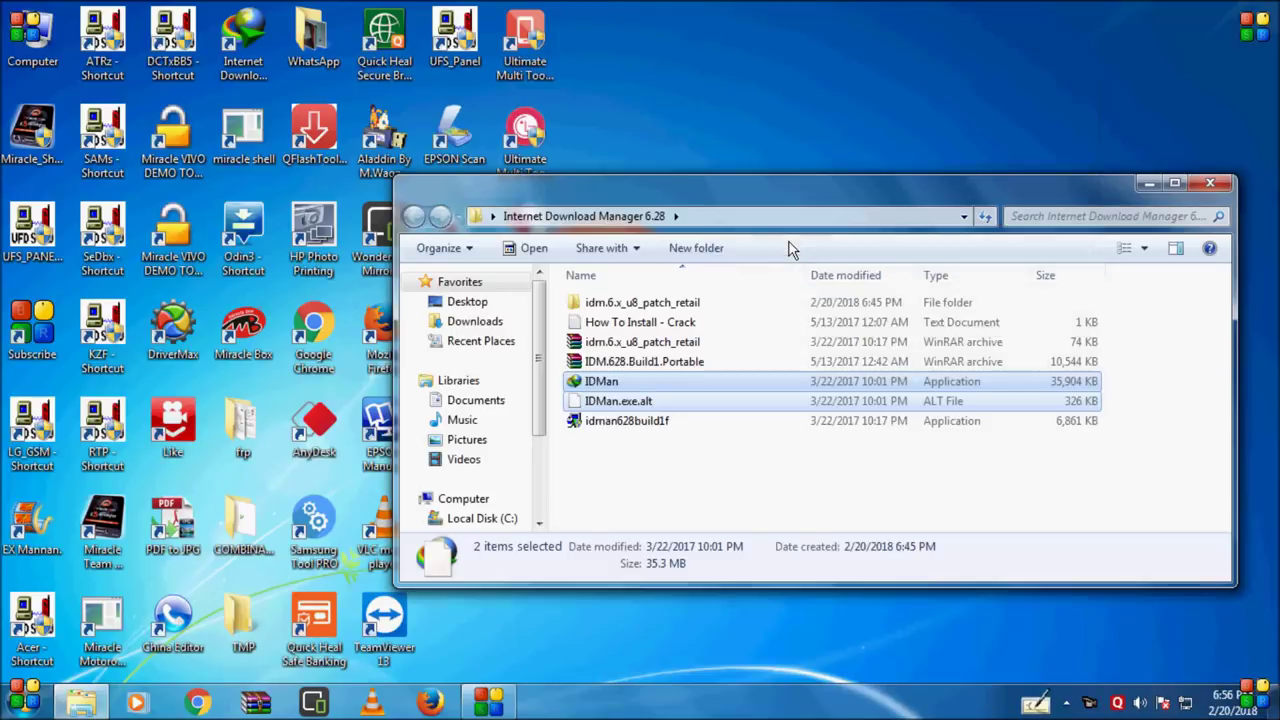
Paste the copied files into the IDM installation folder, choosing to overwrite all existing files, and close the folder
right_click(249, 52)
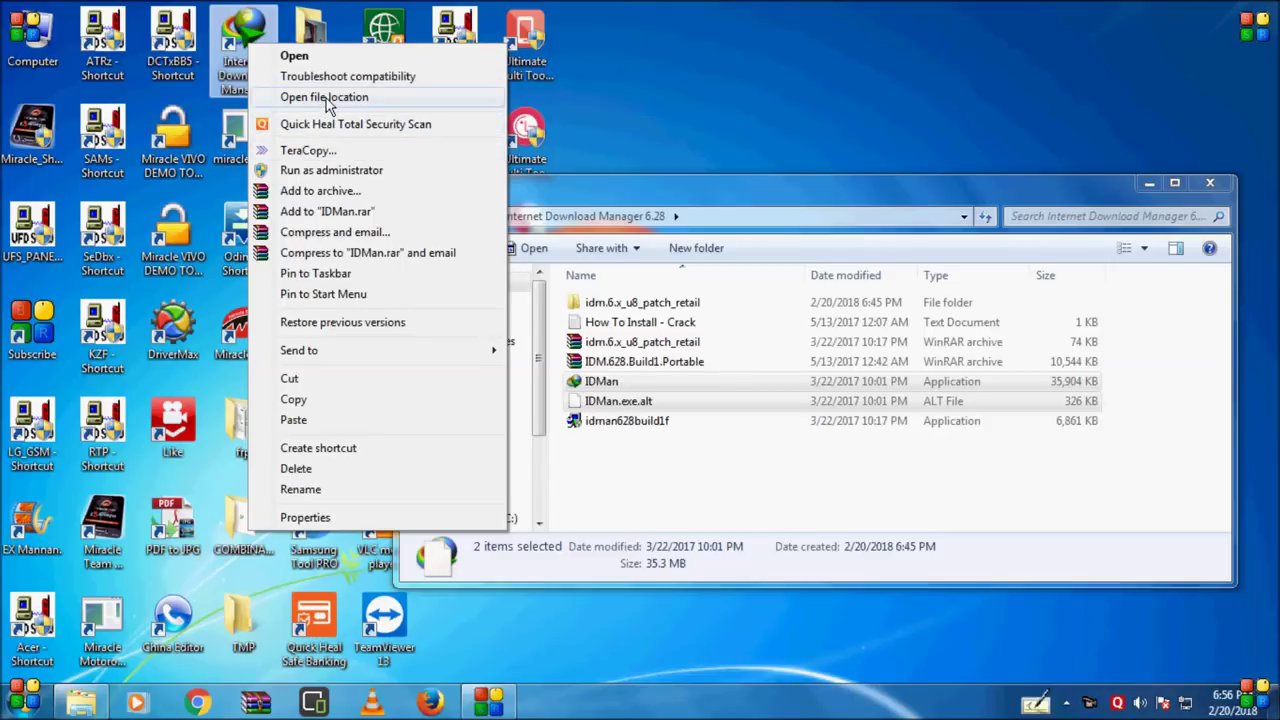
left_click(326, 97)
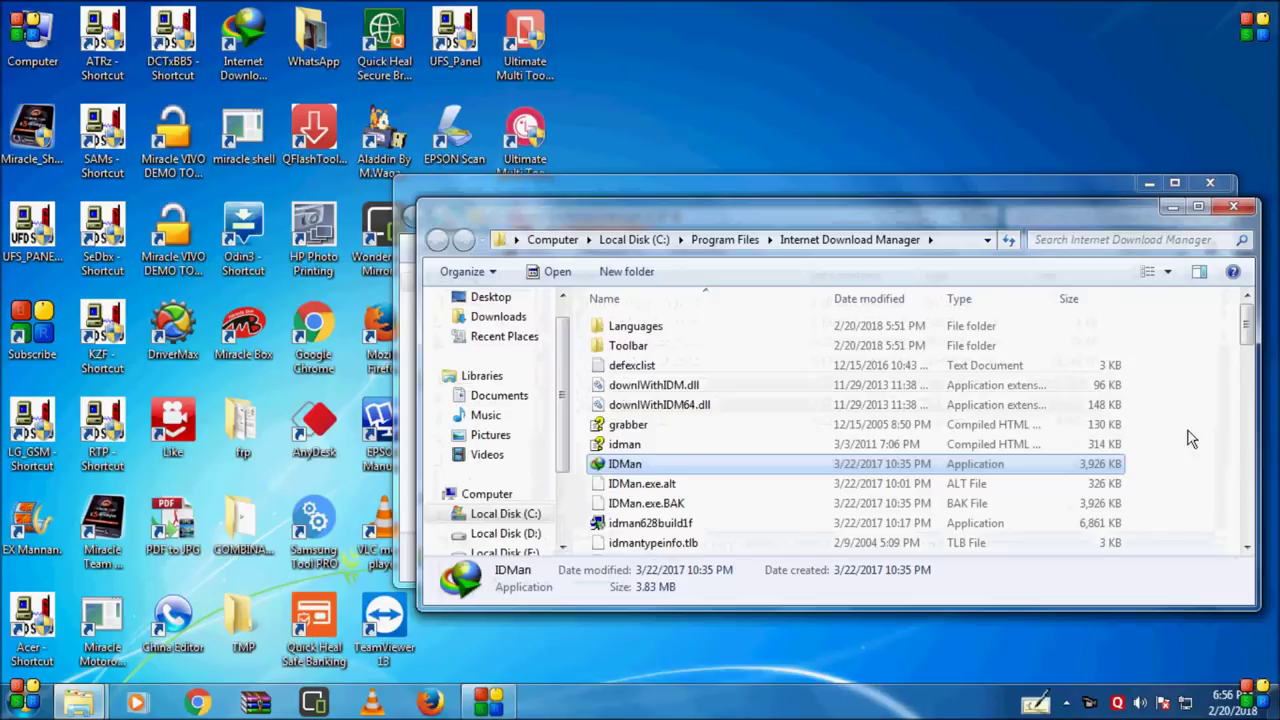
right_click(1201, 390)
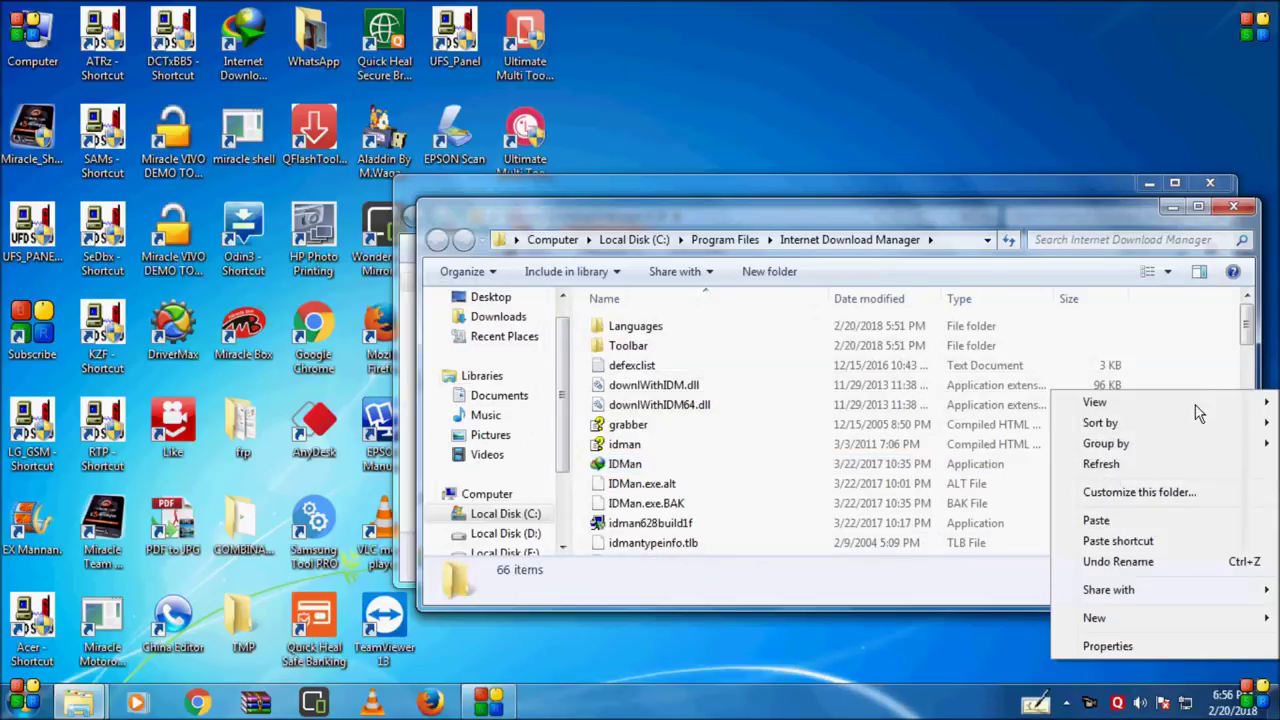
left_click(1188, 521)
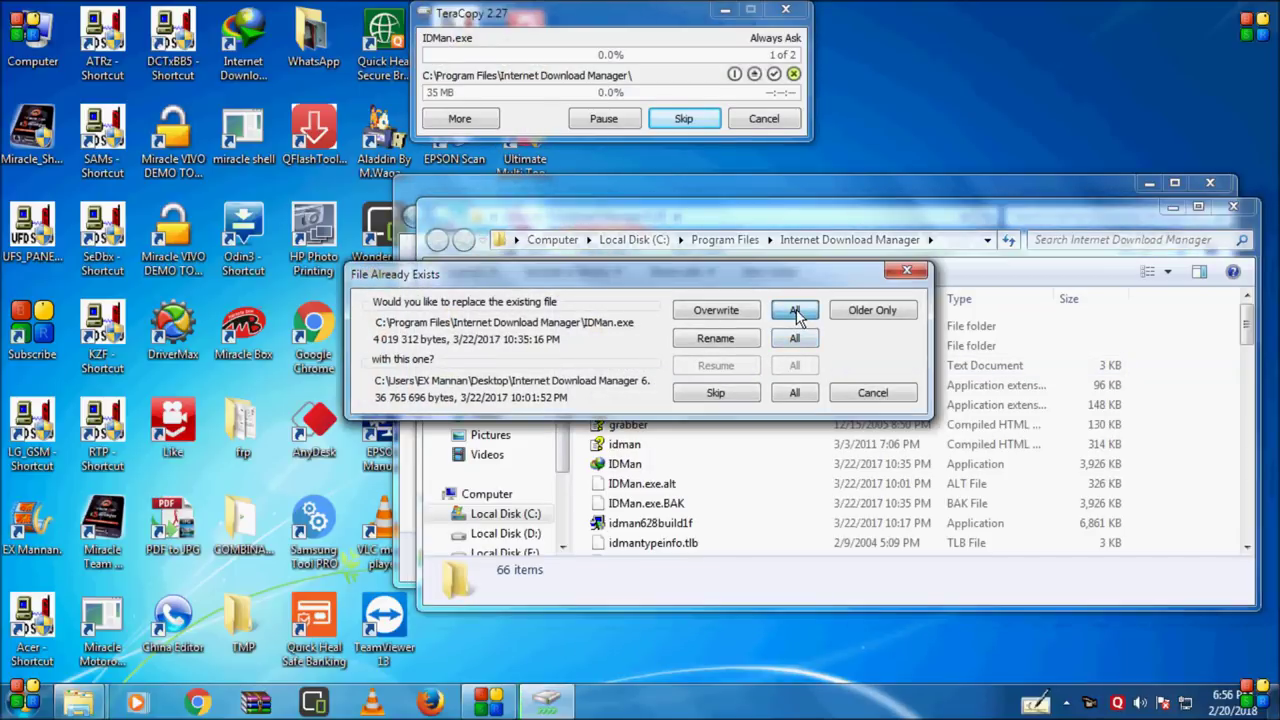
left_click(803, 315)
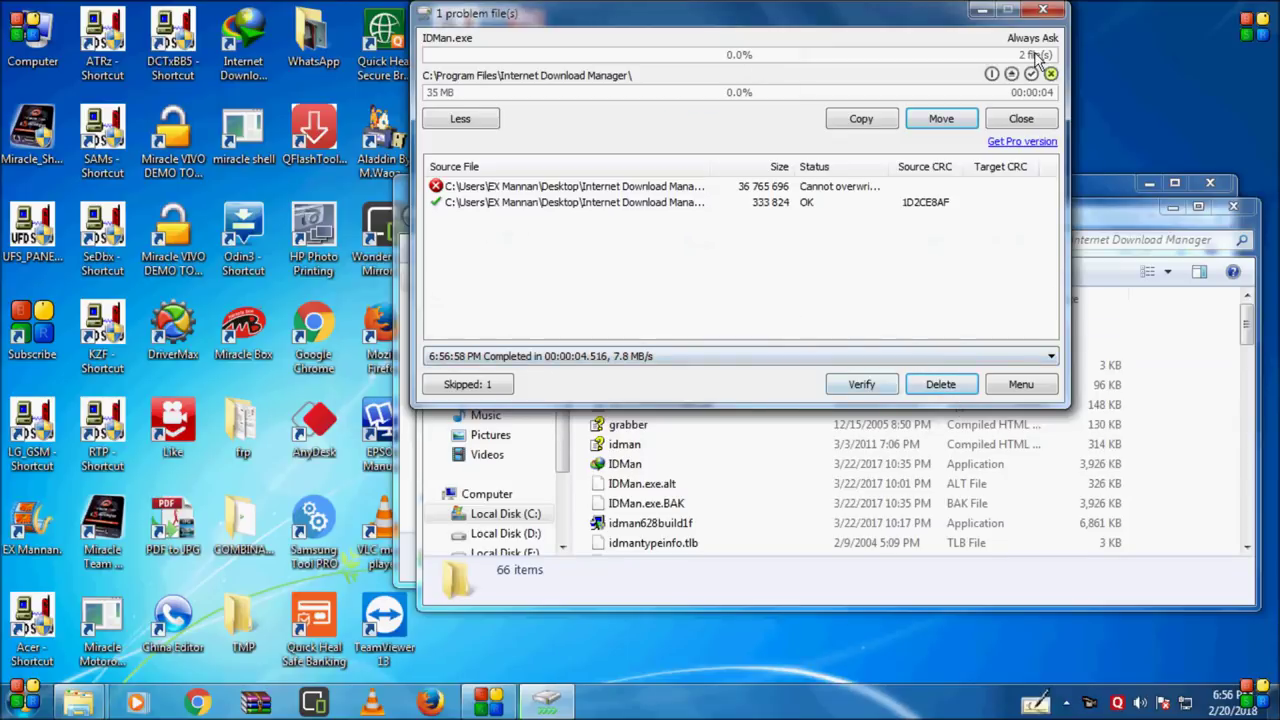
left_click(1033, 121)
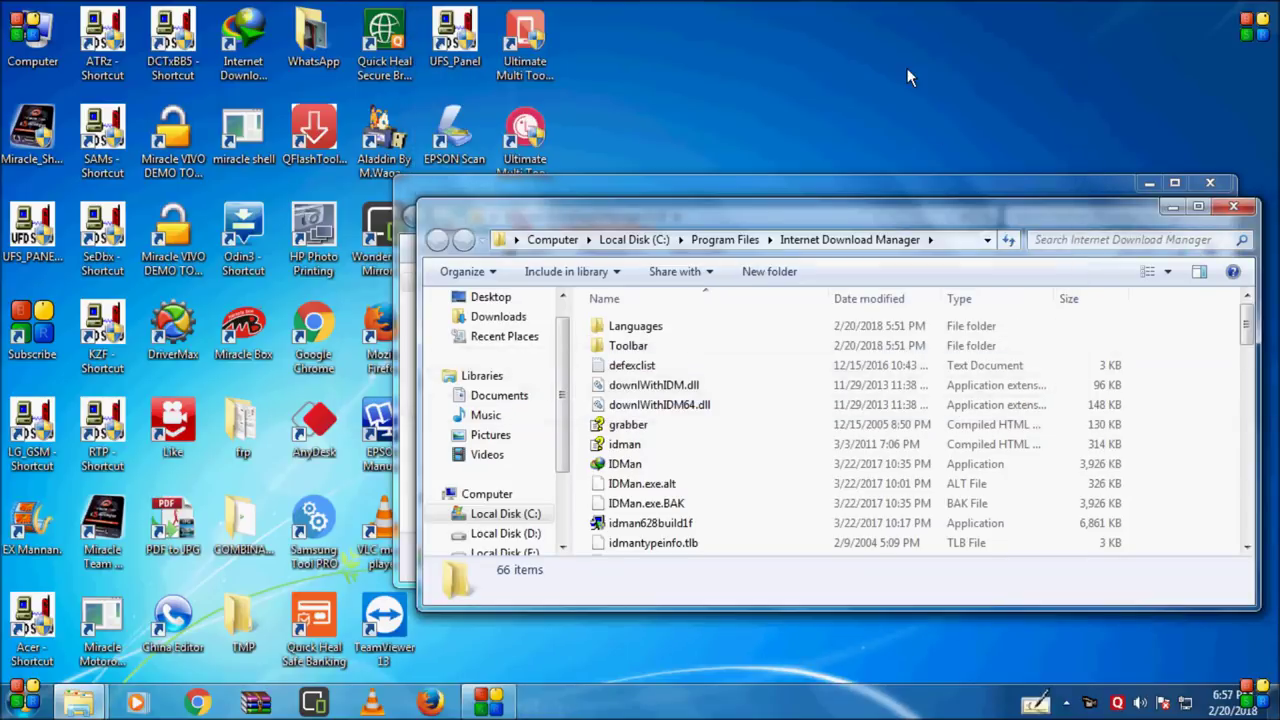
right_click(907, 68)
left_click(968, 121)
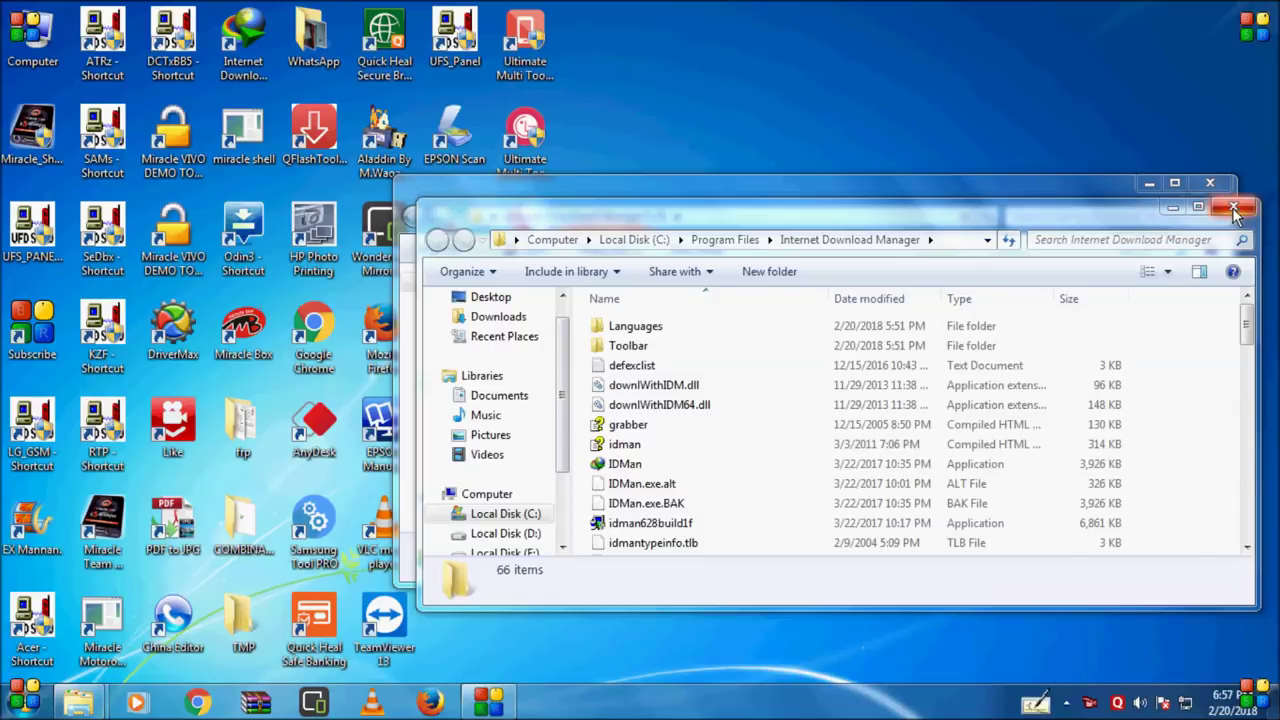
left_click(1232, 207)
Run idm.6.x_u8-patch from the idm.6.x_u8_patch_retail folder as administrator
double_click(651, 304)
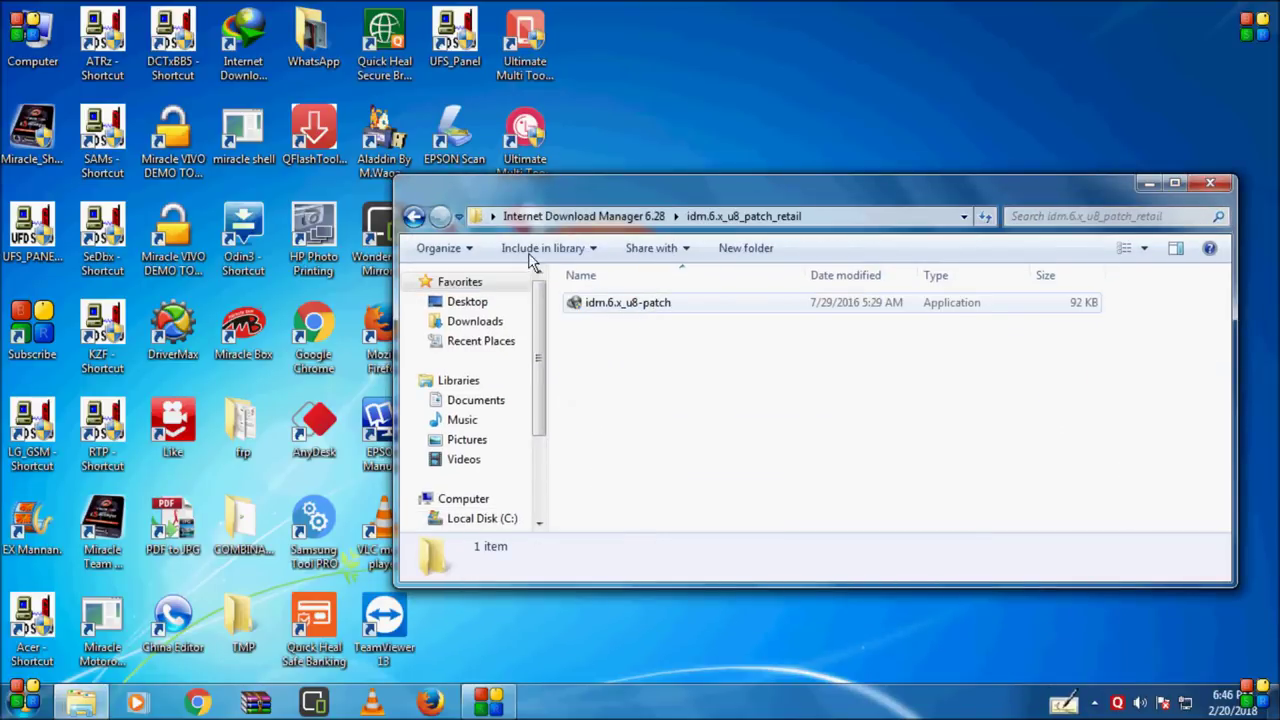
left_click(414, 216)
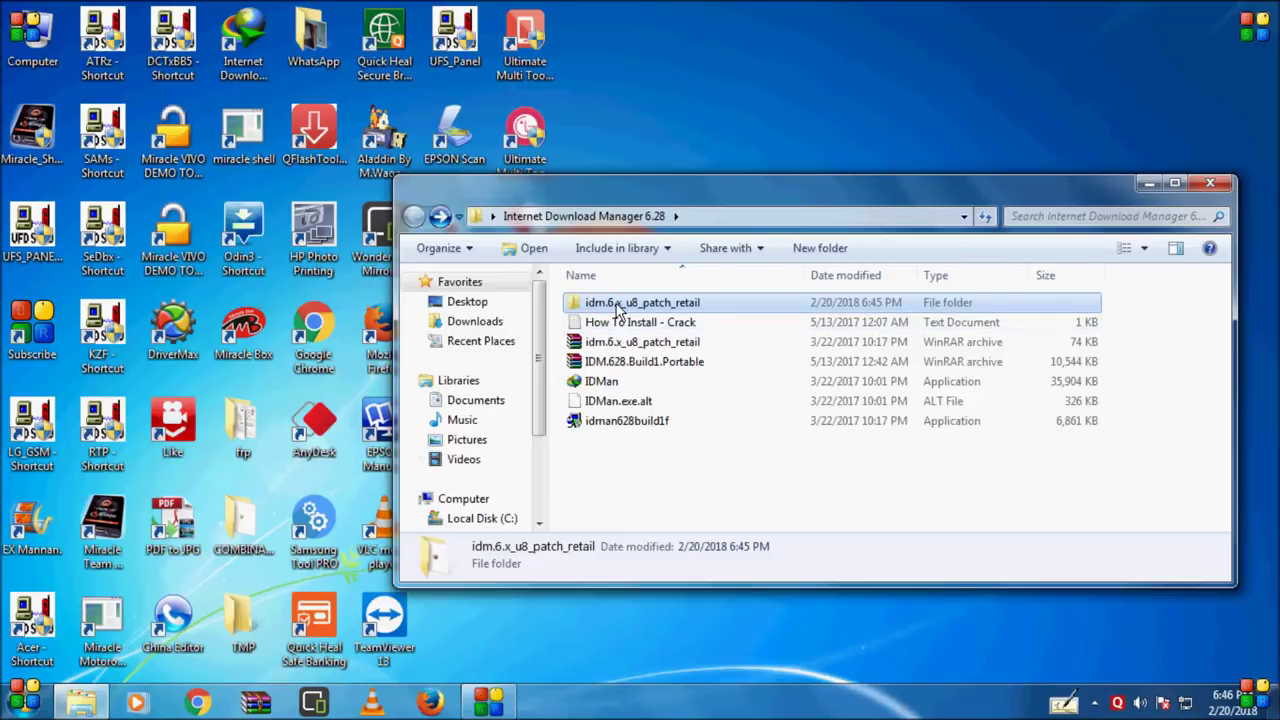
right_click(616, 304)
left_click(661, 211)
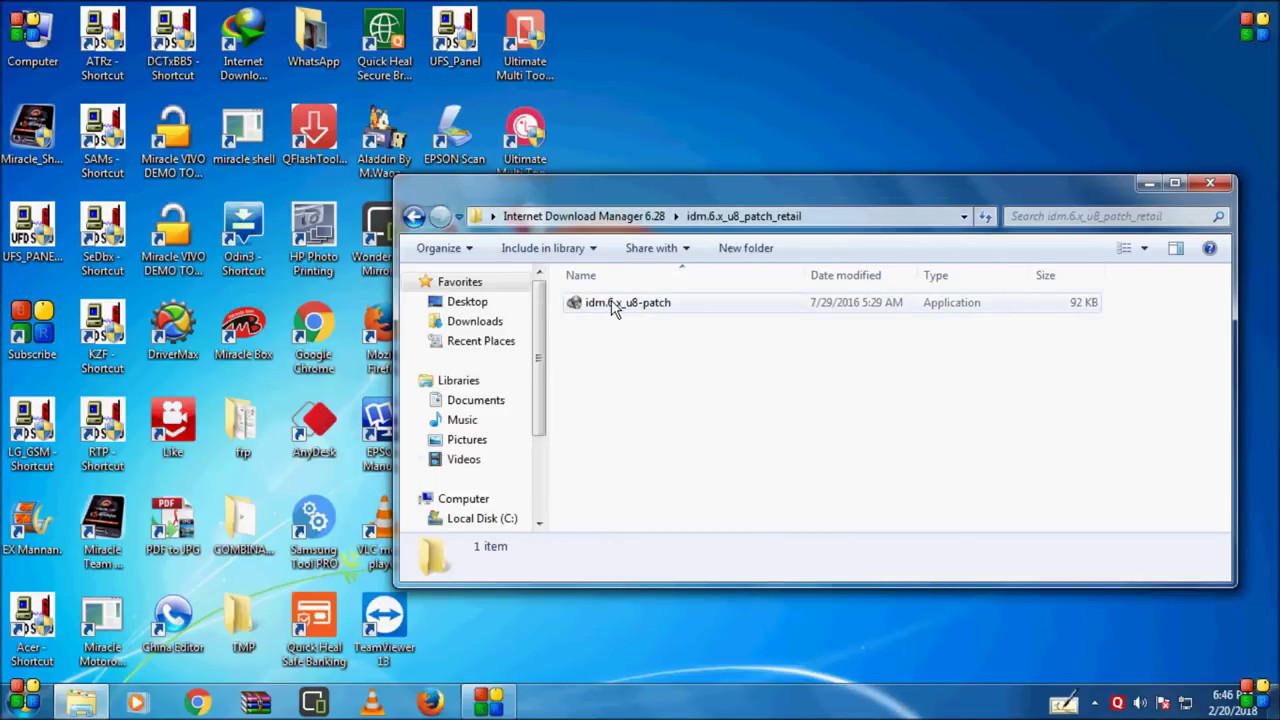
right_click(614, 308)
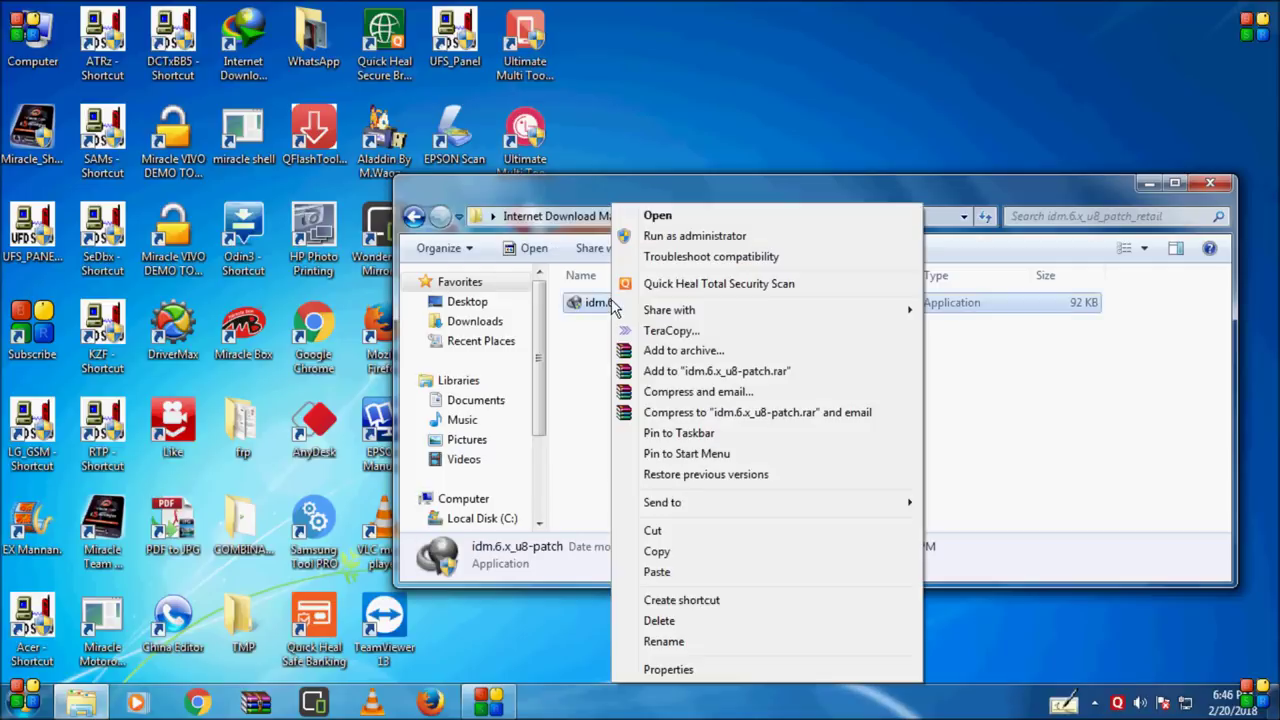
left_click(667, 238)
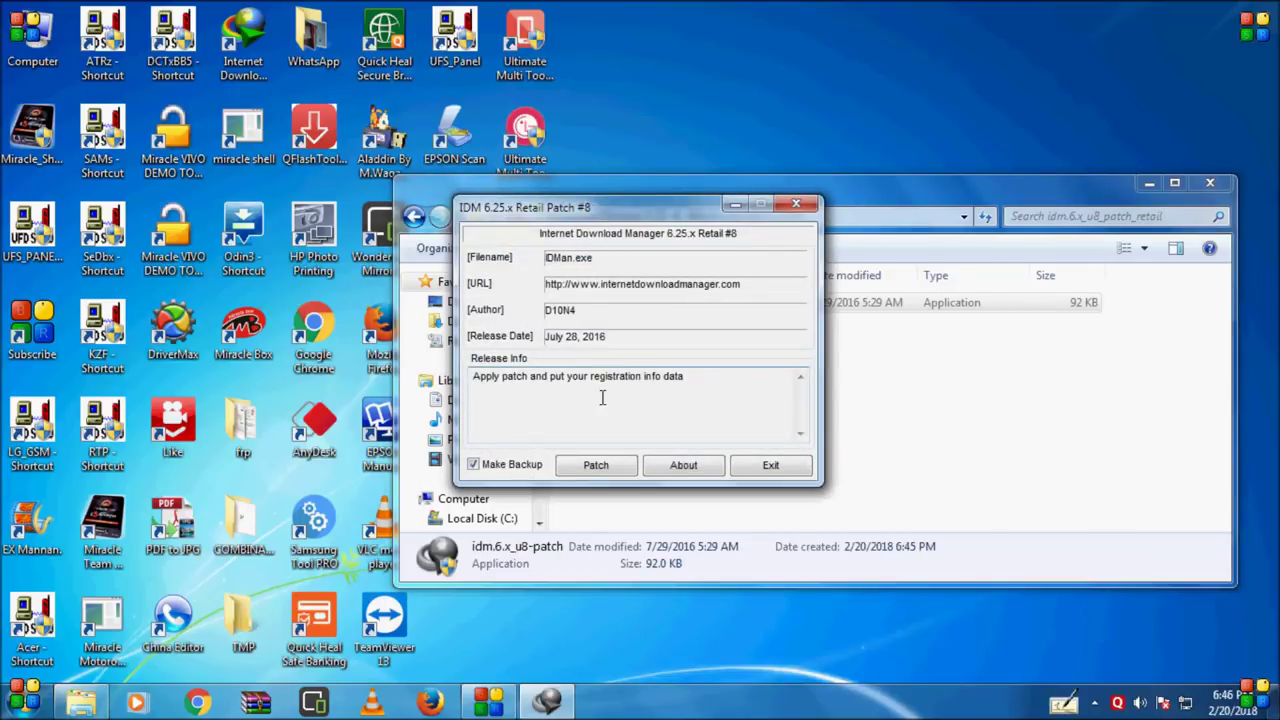
Try to patch IDMan.exe, retrying access to the file several times before declining another attempt
left_click(595, 468)
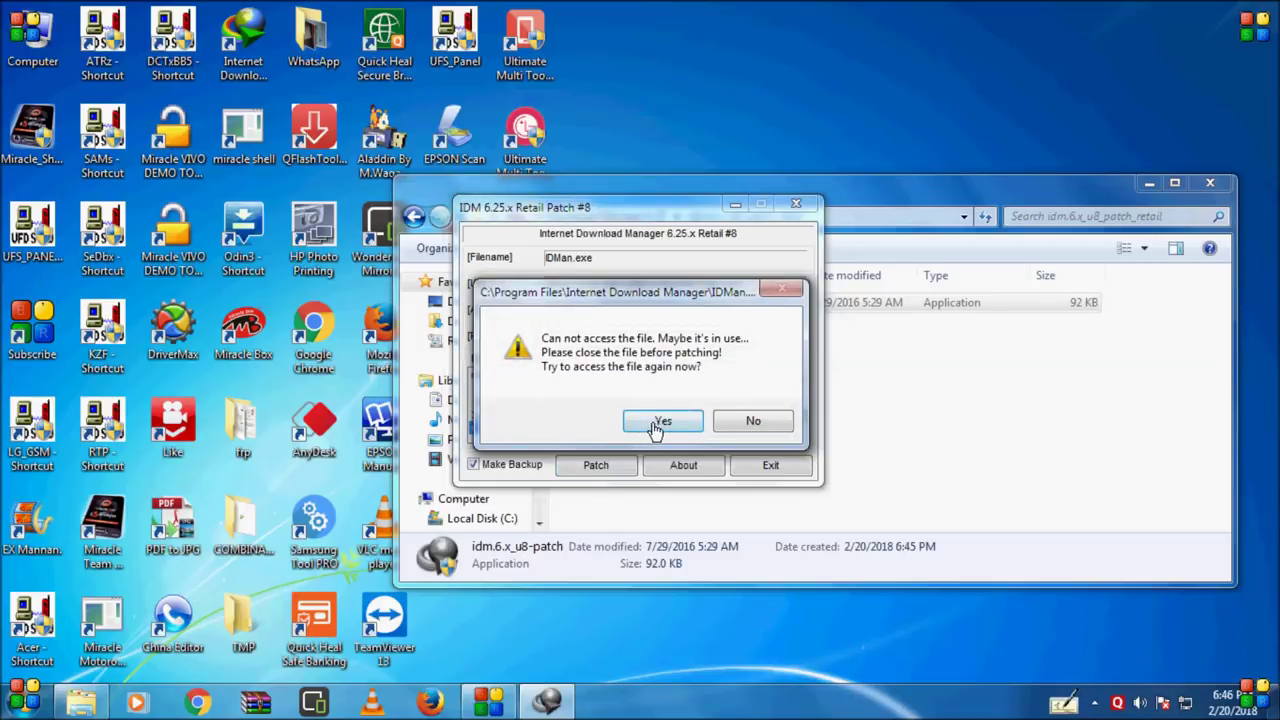
left_click(658, 425)
left_click(660, 422)
left_click(660, 422)
left_click(752, 422)
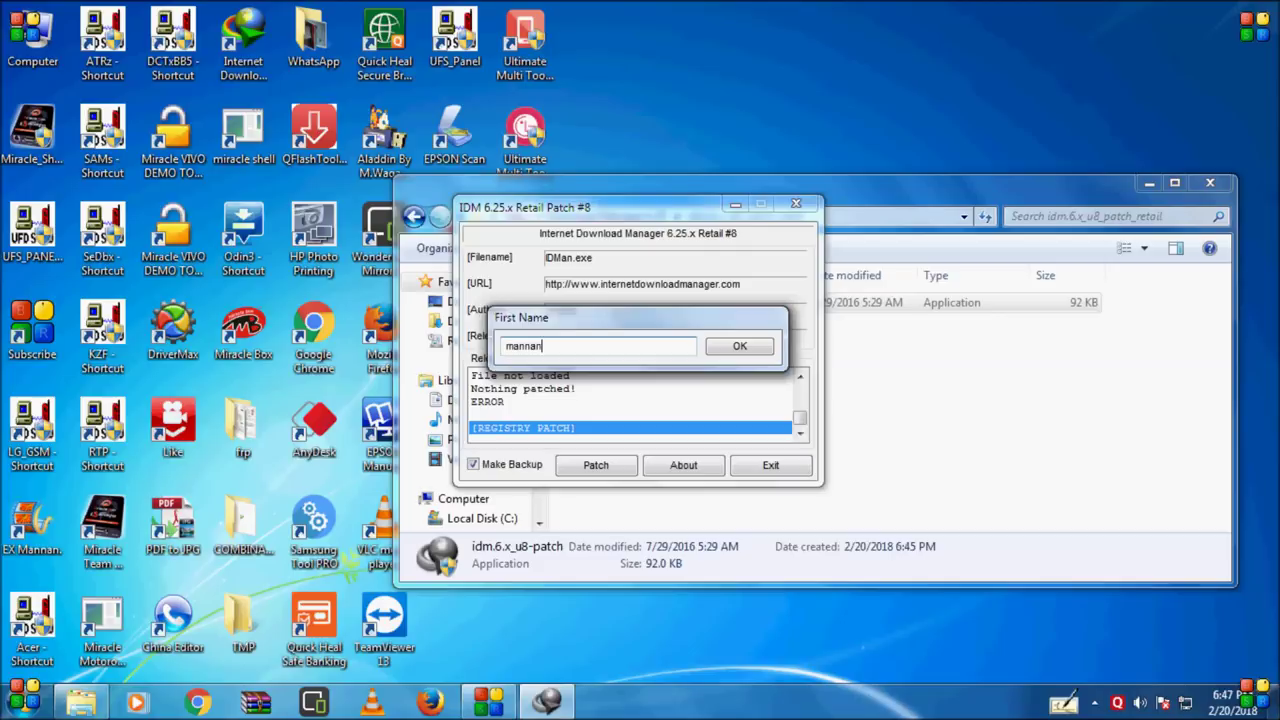
Enter the first and last name for the registry patch, exit the patcher and close its folder
left_click(742, 347)
left_click(737, 347)
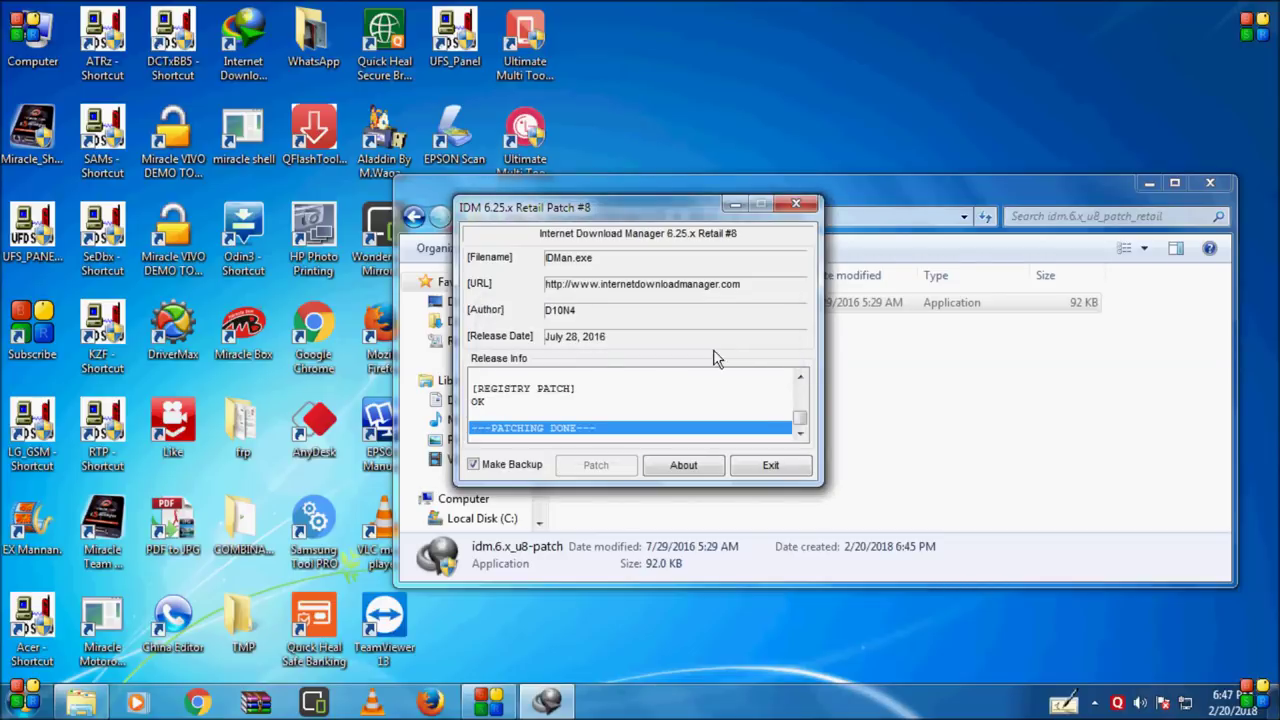
left_click(770, 466)
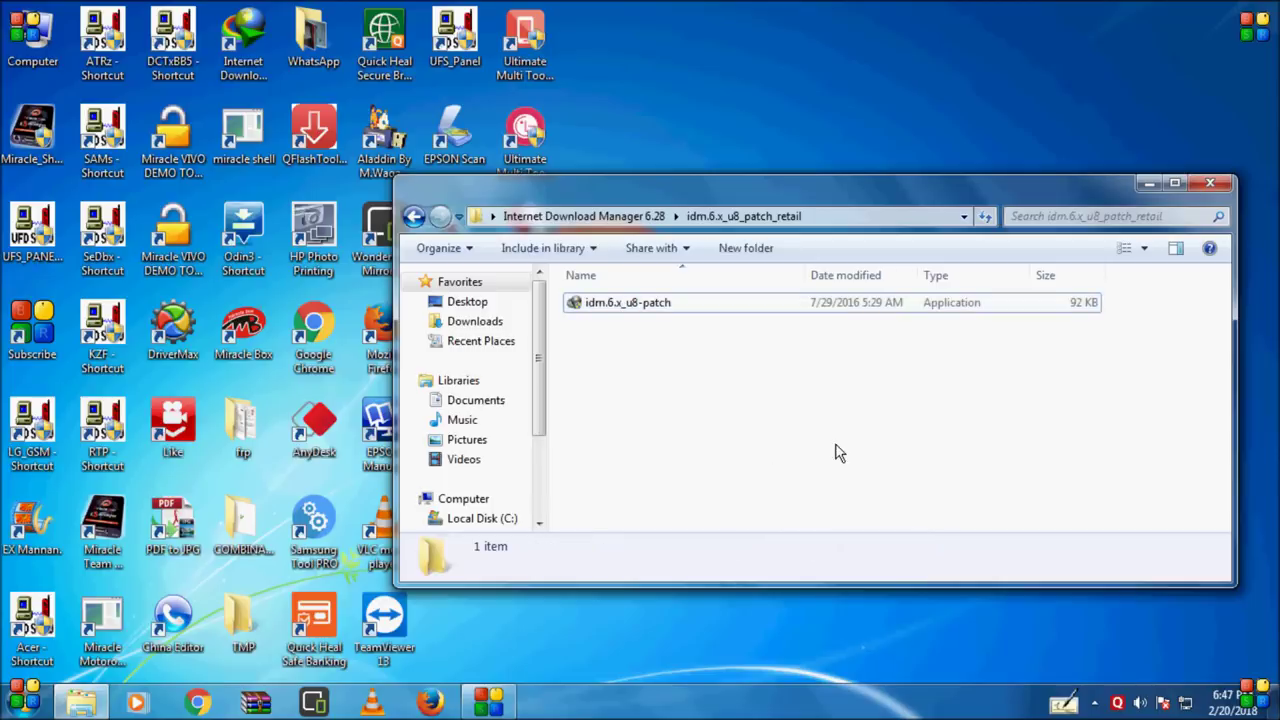
left_click(1209, 184)
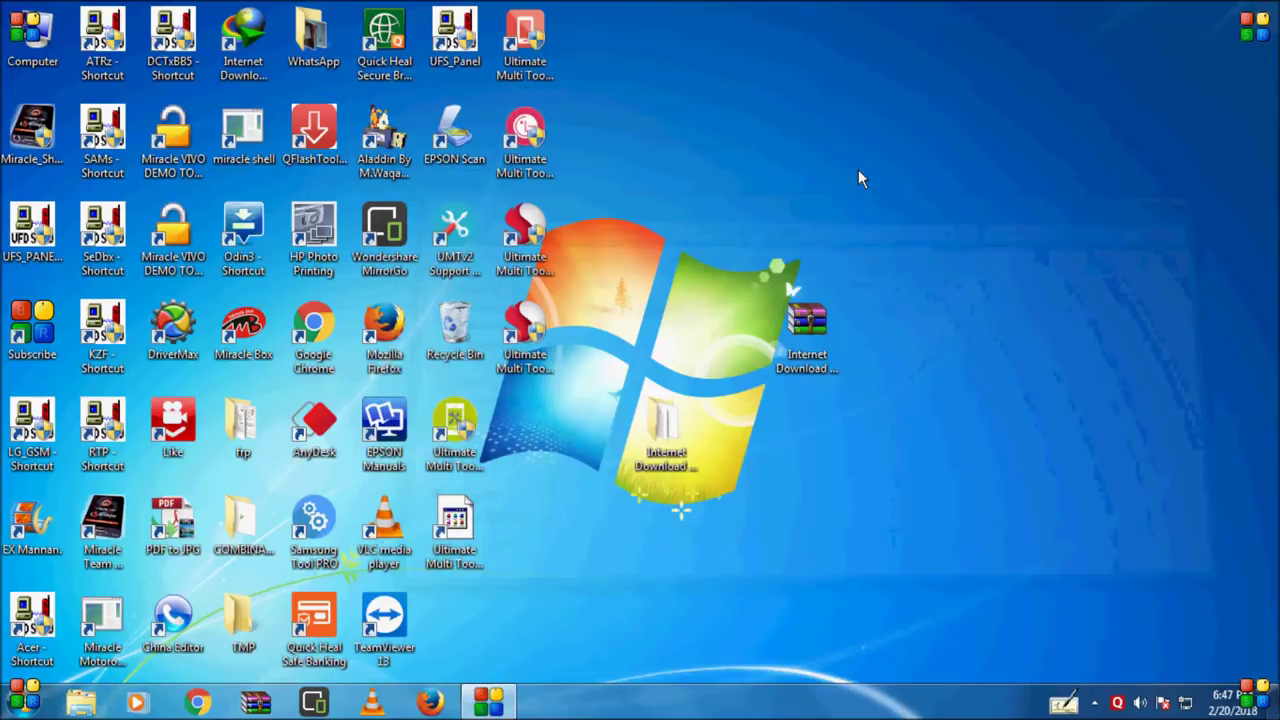
Refresh the desktop, open Internet Download Manager from its desktop shortcut, and dismiss the startup dialog
right_click(858, 169)
left_click(914, 224)
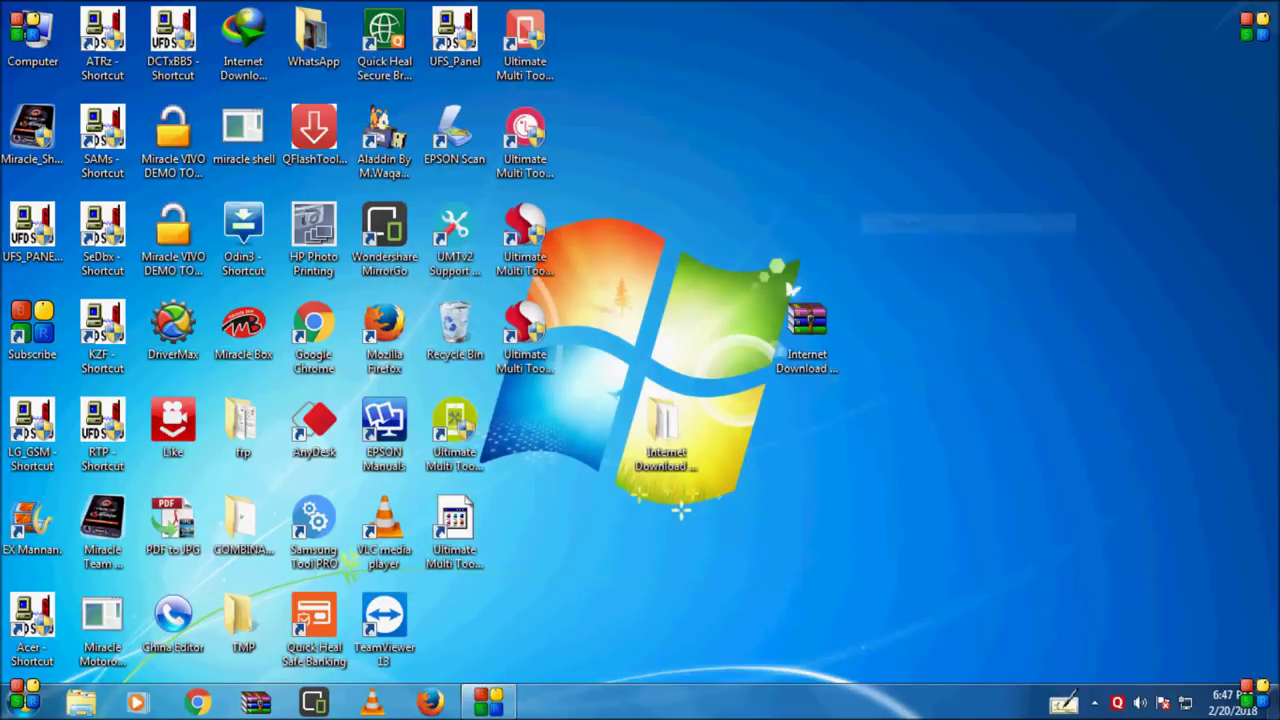
right_click(243, 28)
left_click(268, 38)
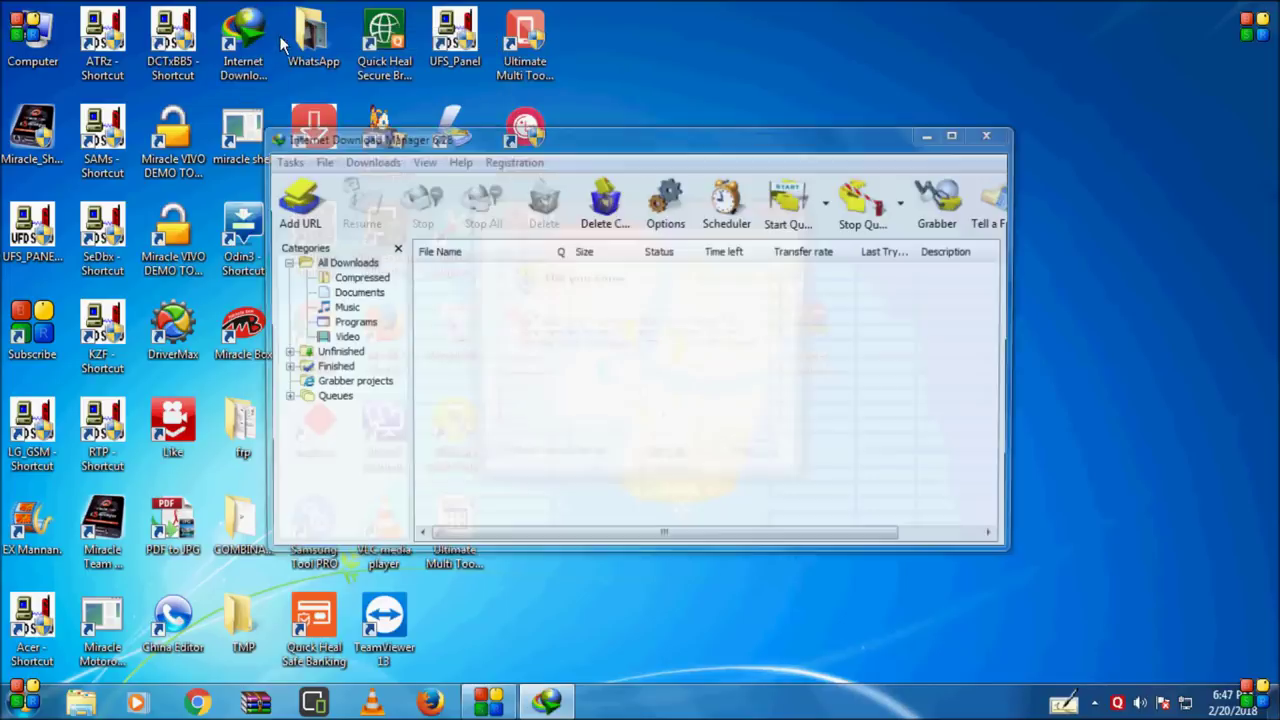
left_click(748, 457)
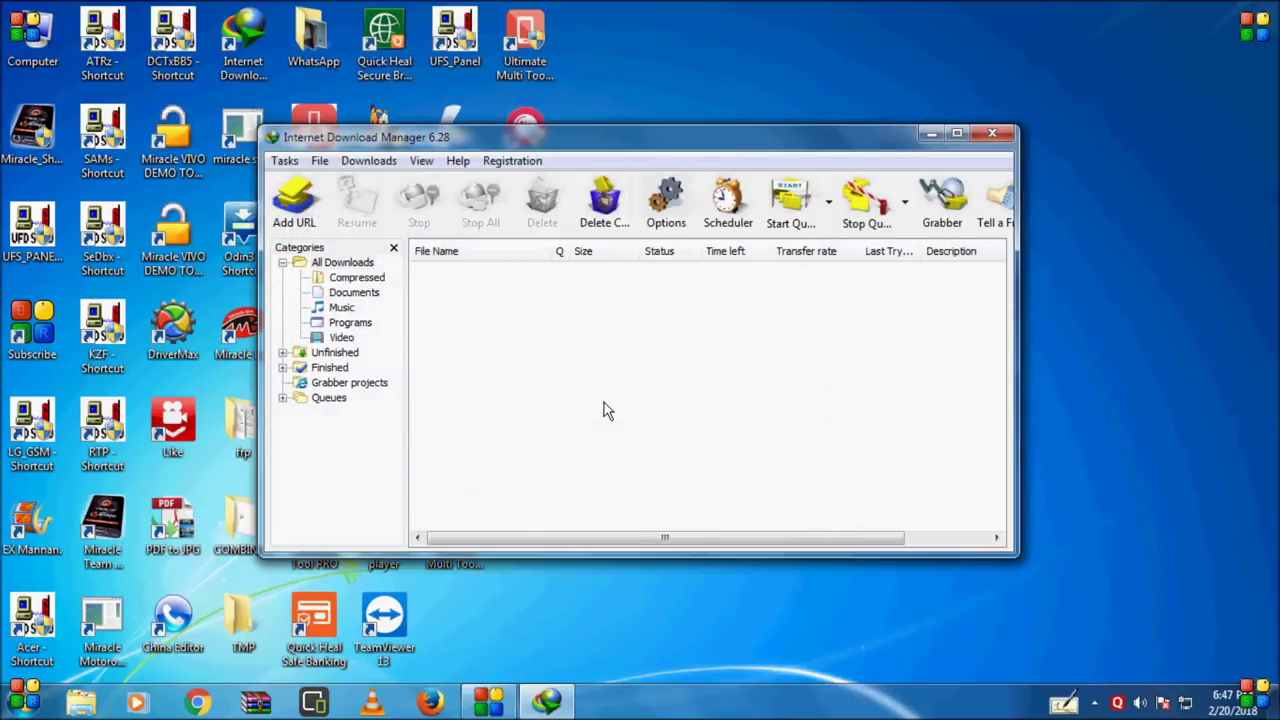
left_click_drag(637, 135, 768, 109)
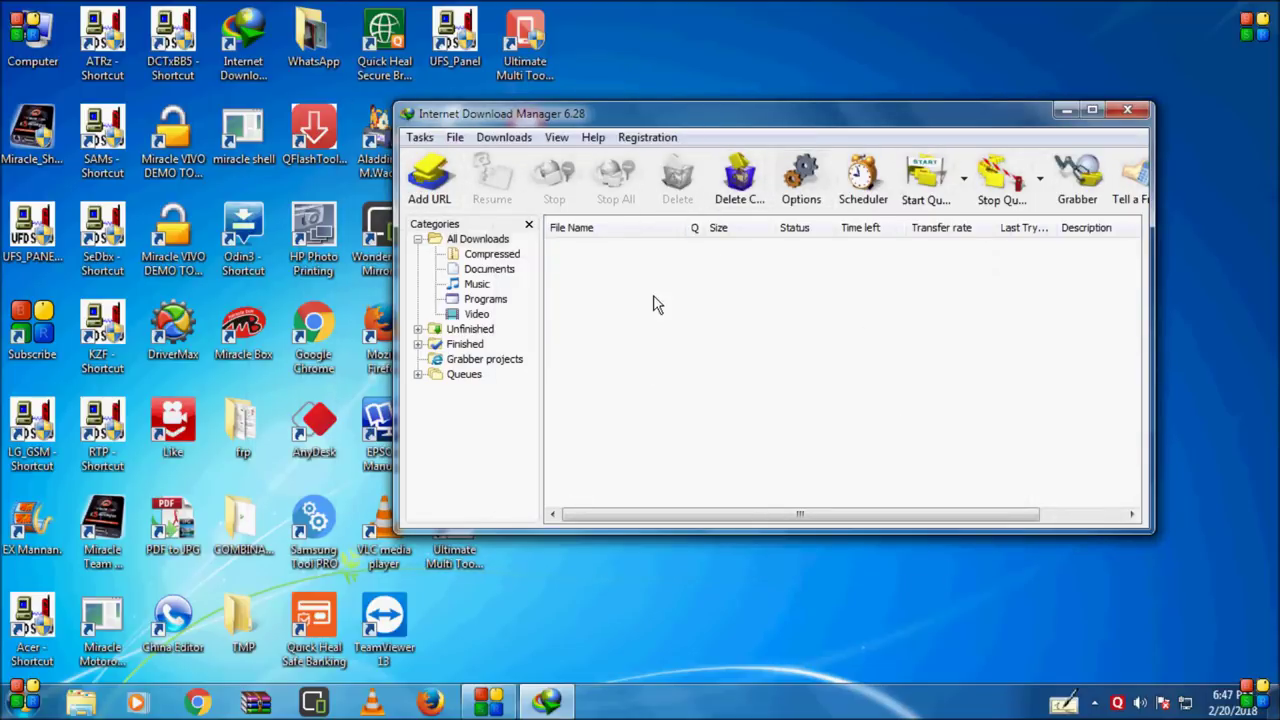
Review the browser integration settings in the General options of Internet Download Manager and close the program
left_click(491, 143)
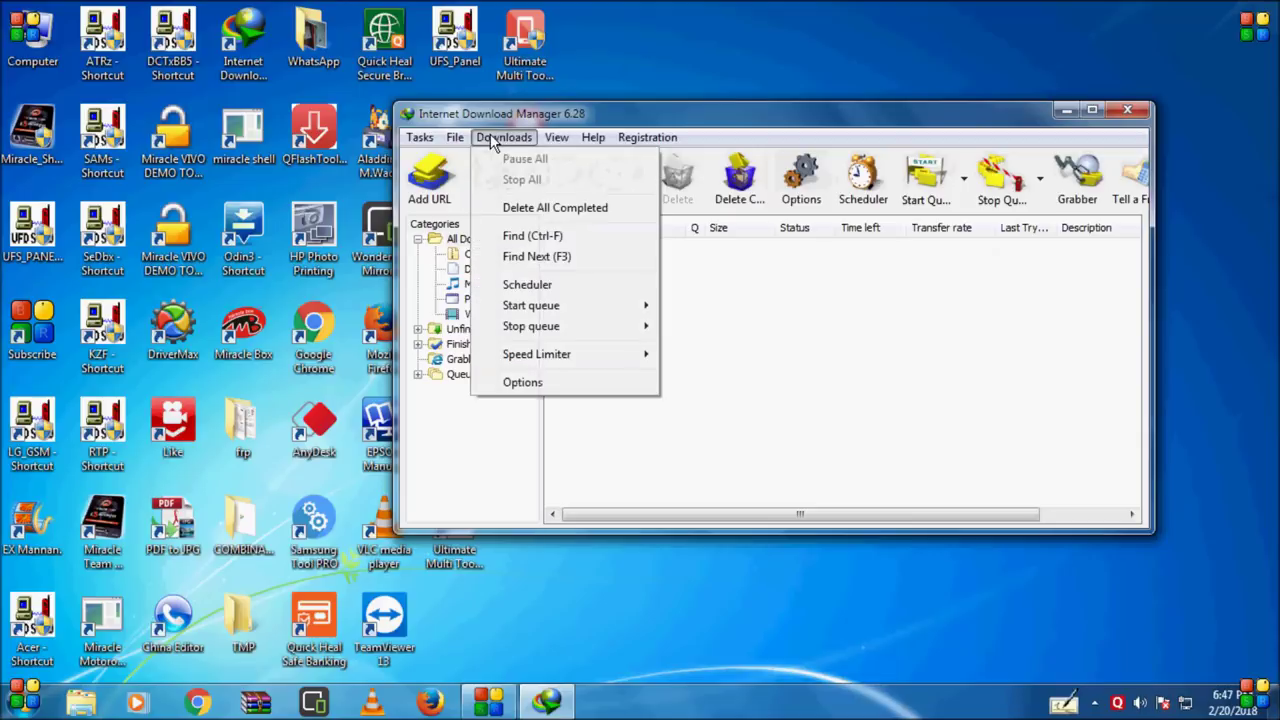
left_click(523, 382)
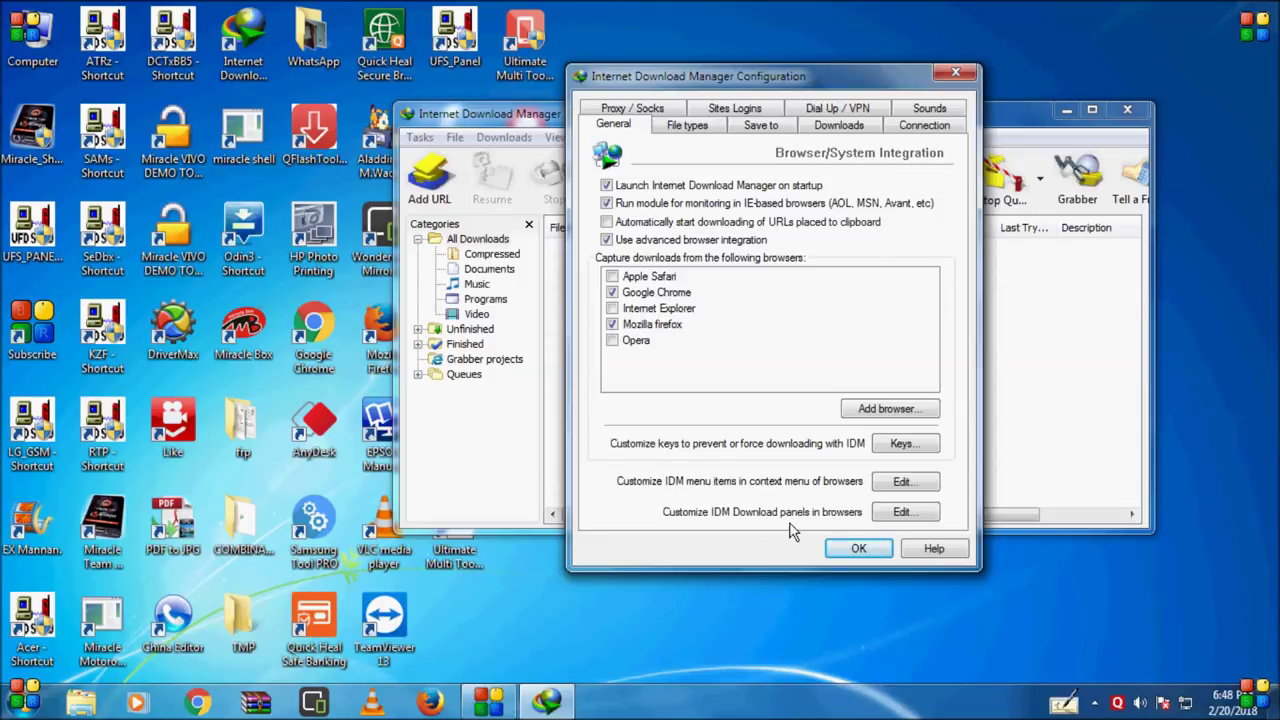
left_click(842, 546)
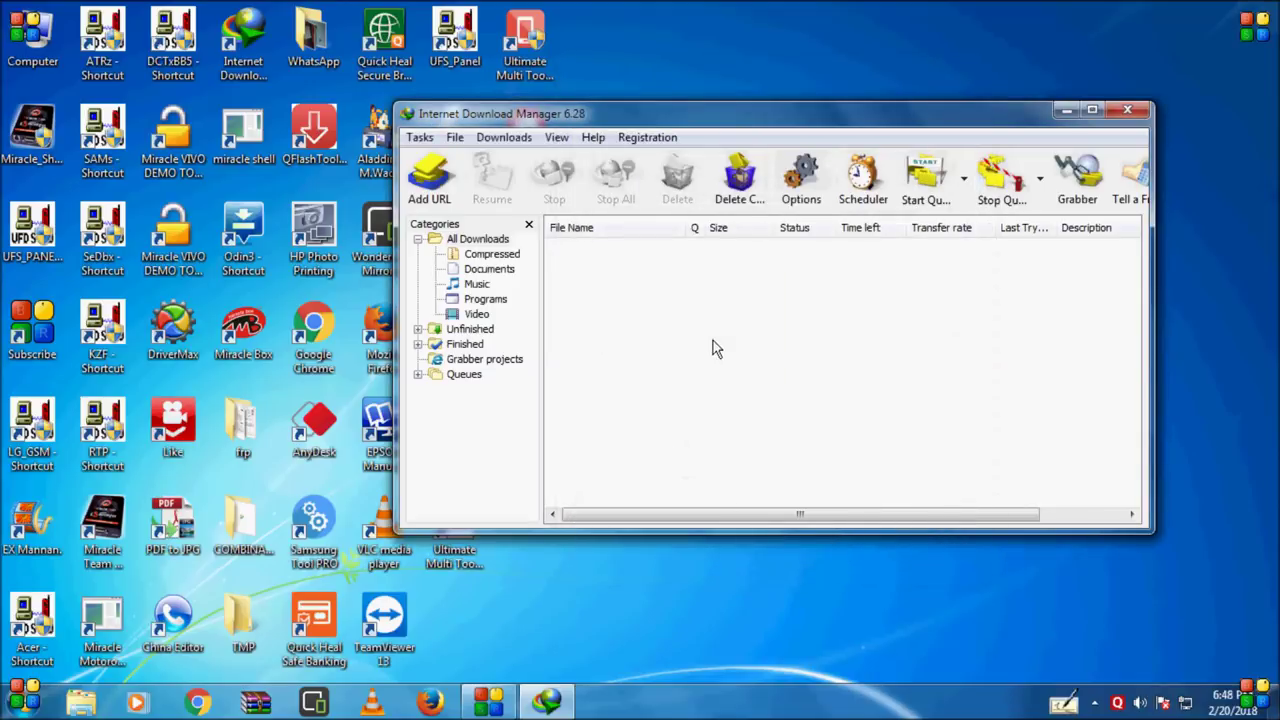
left_click(1127, 110)
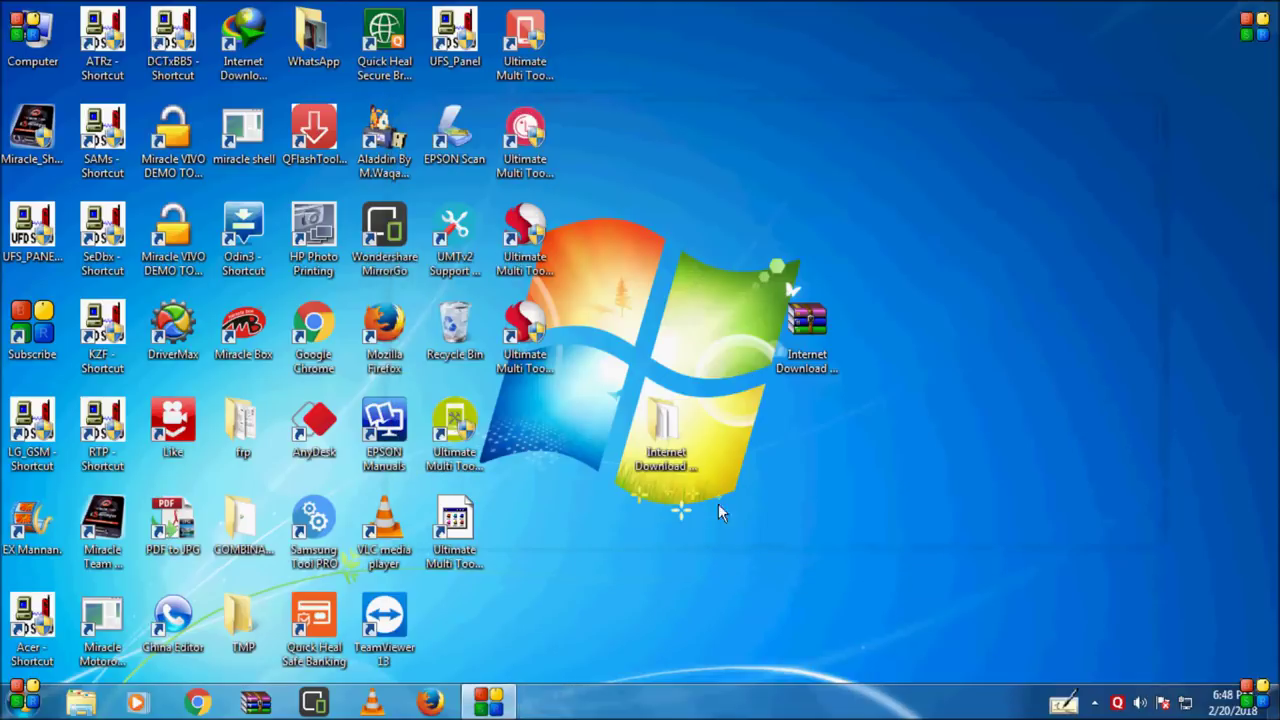
Switch to Google Chrome and run a Google search for "lava z60 flash file"
left_click(196, 703)
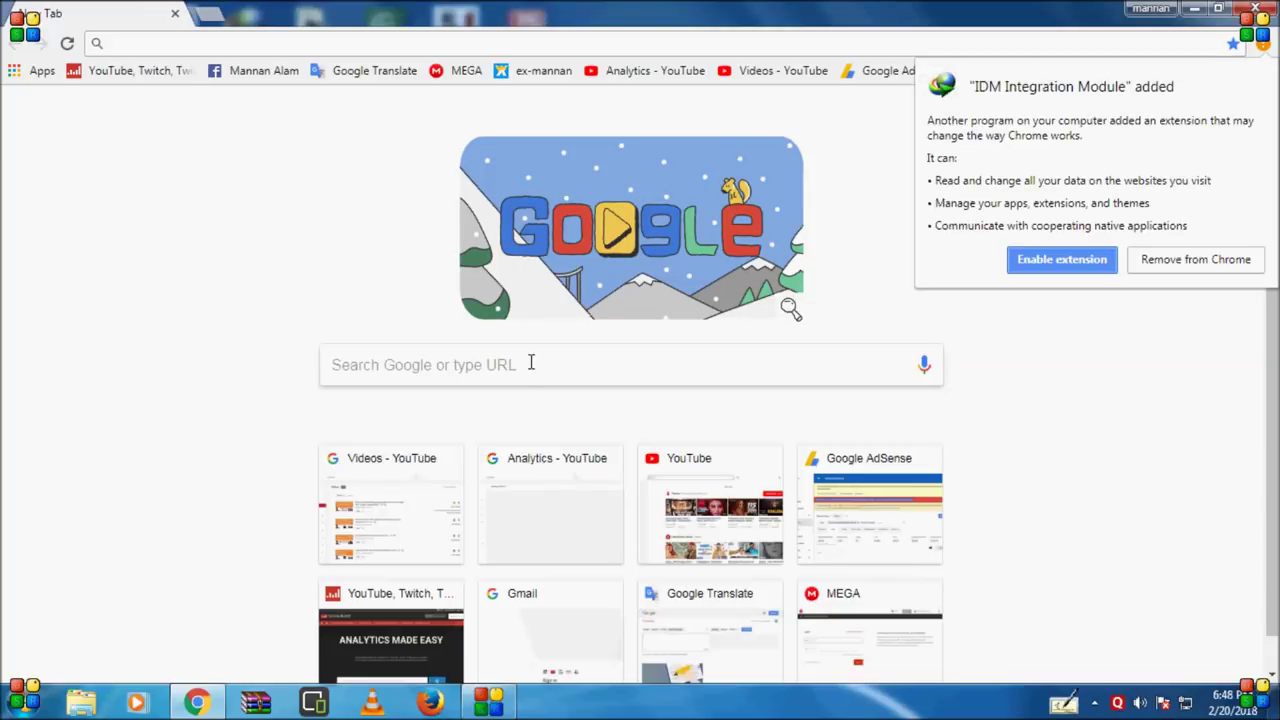
left_click(531, 362)
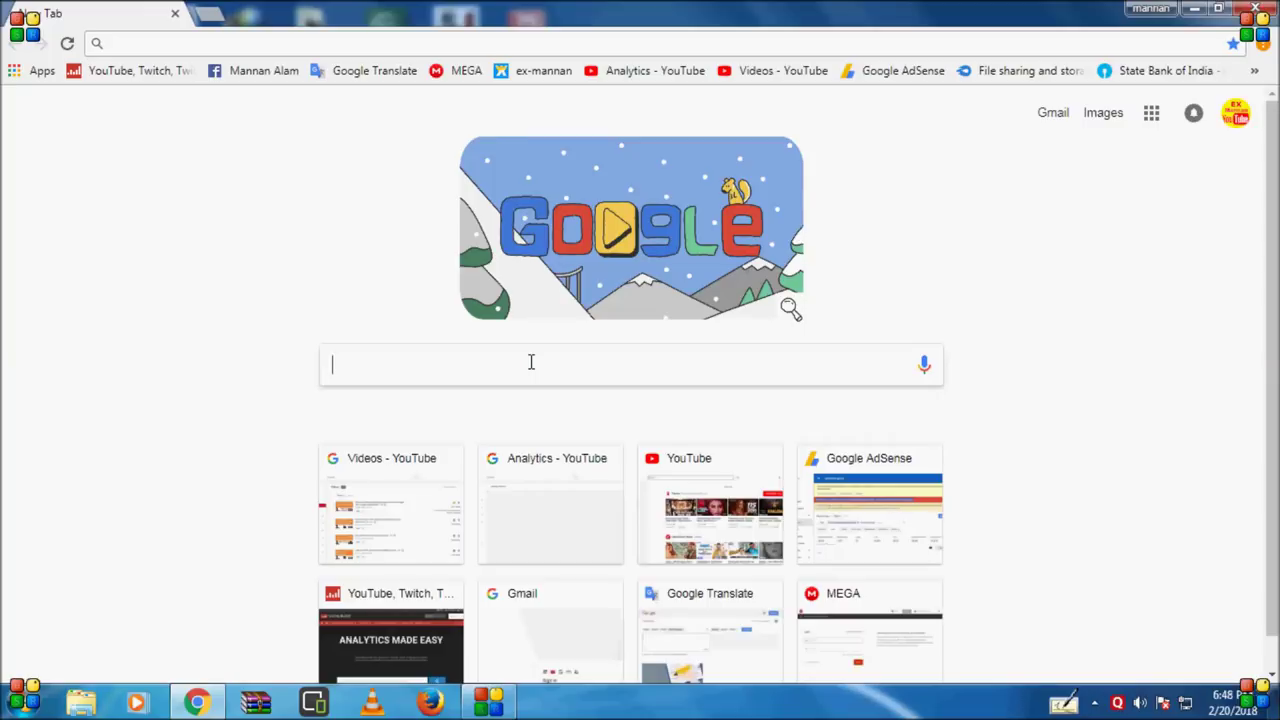
type("lava")
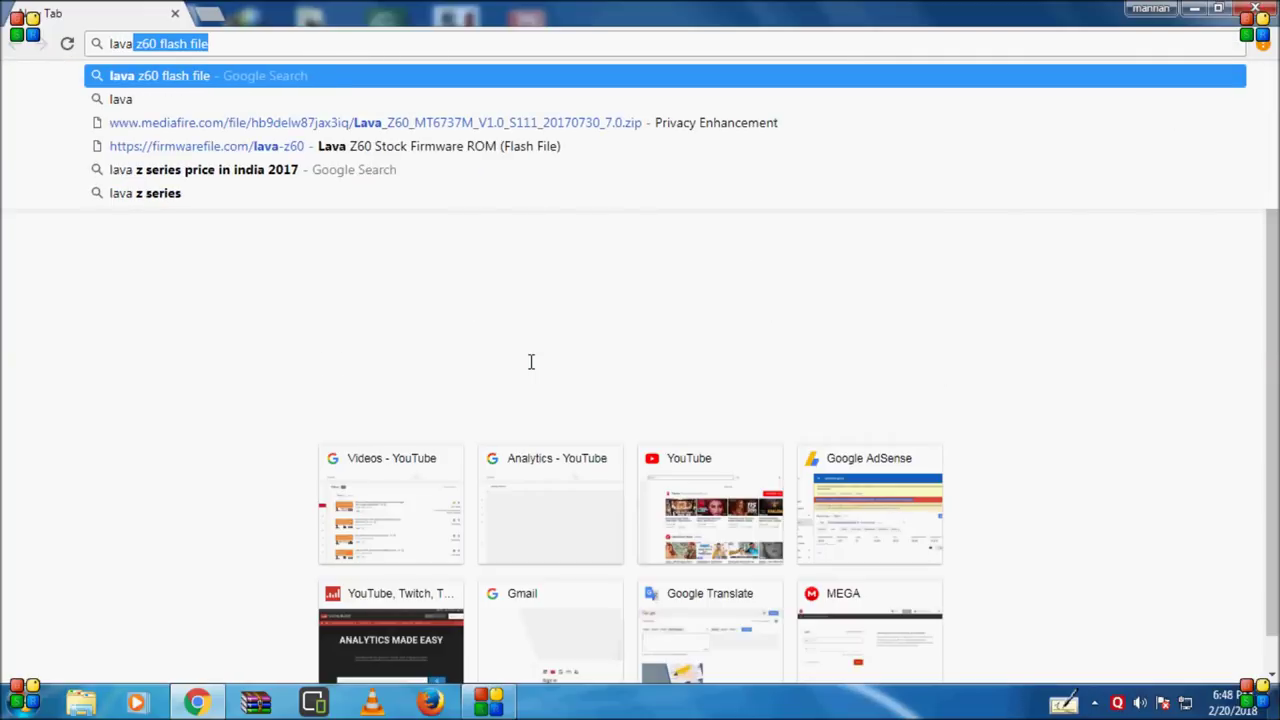
key("BackSpace")
type("z")
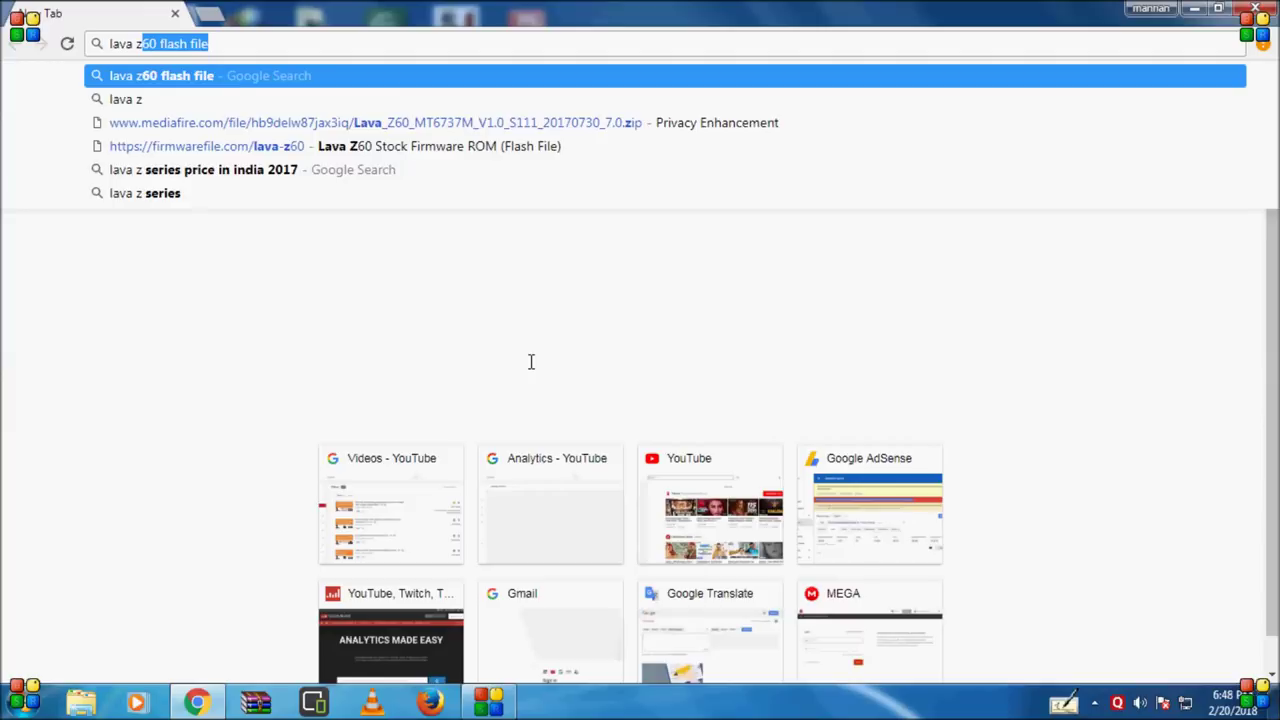
type("6")
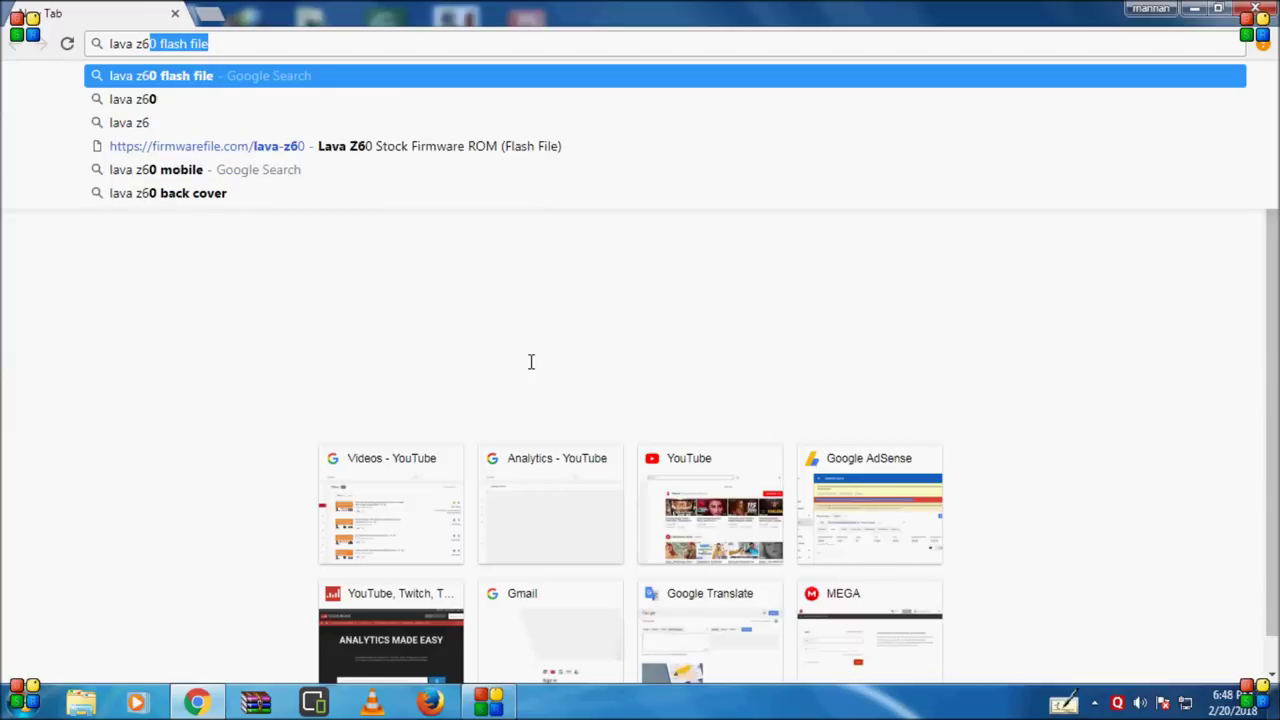
left_click(224, 75)
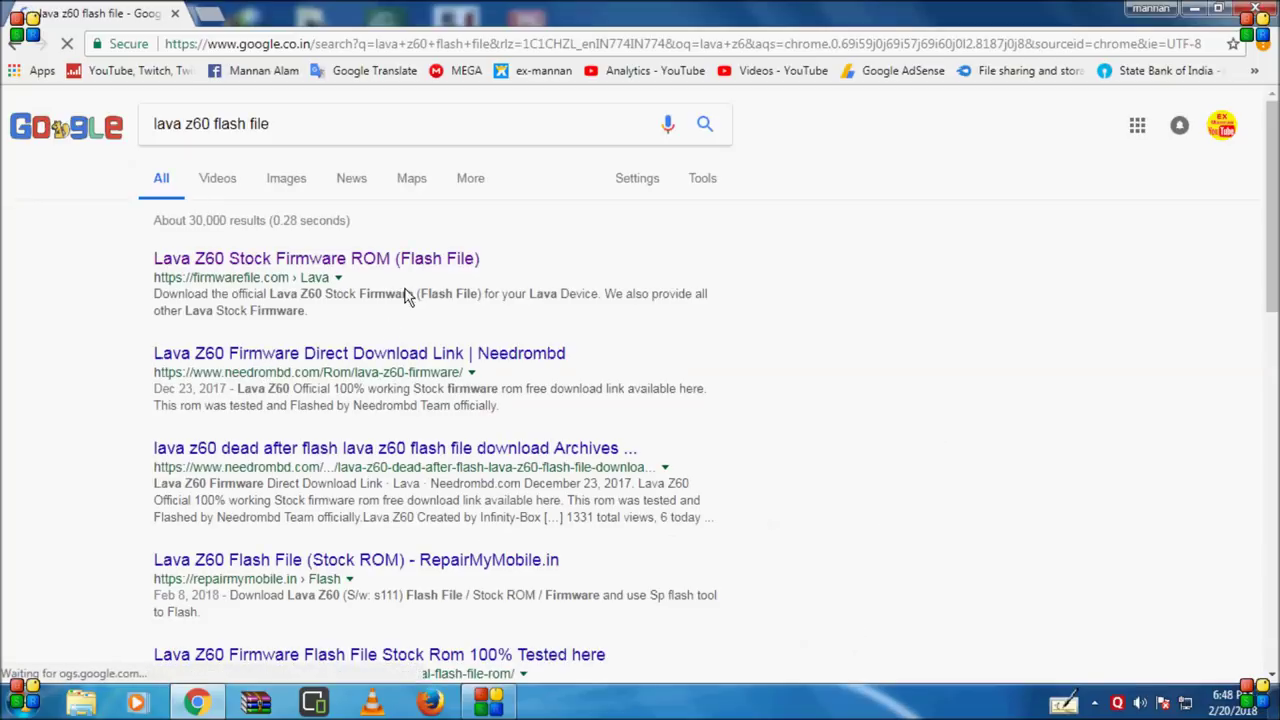
Follow the firmwarefile.com result to the MediaFire page and start downloading the Lava Z60 firmware zip through Internet Download Manager
left_click(410, 259)
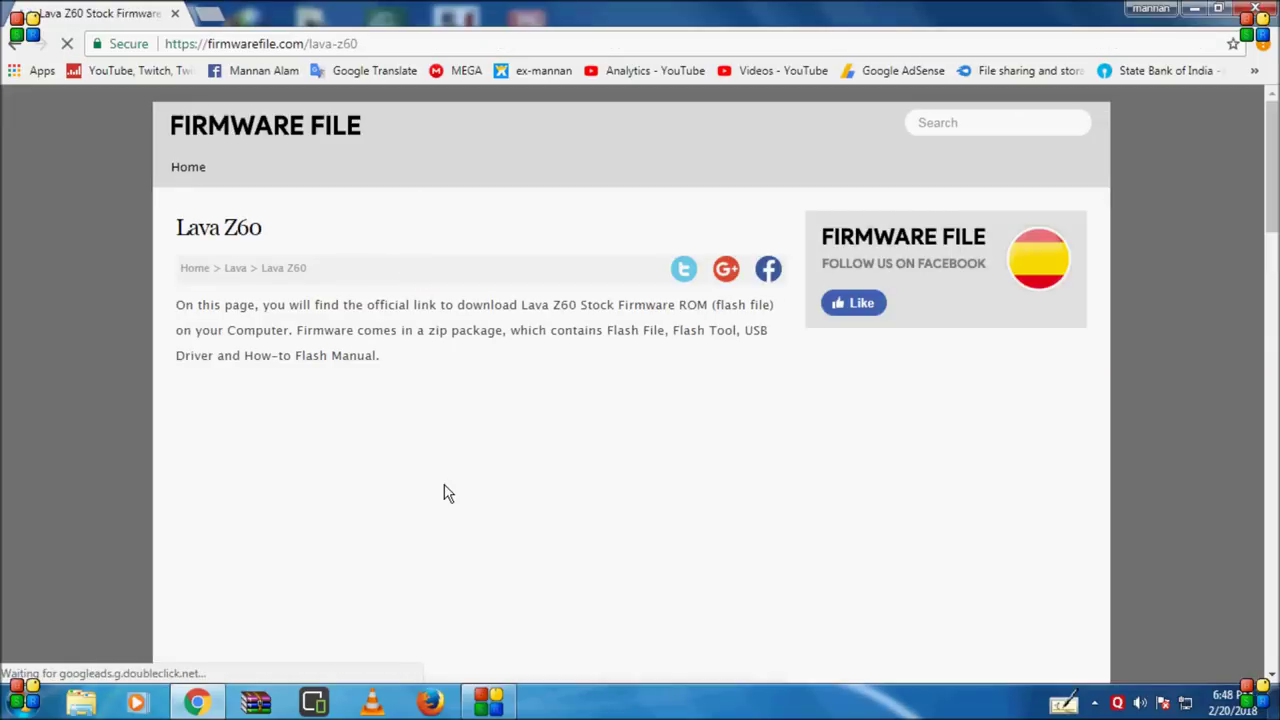
scroll(478, 445, "down", 3)
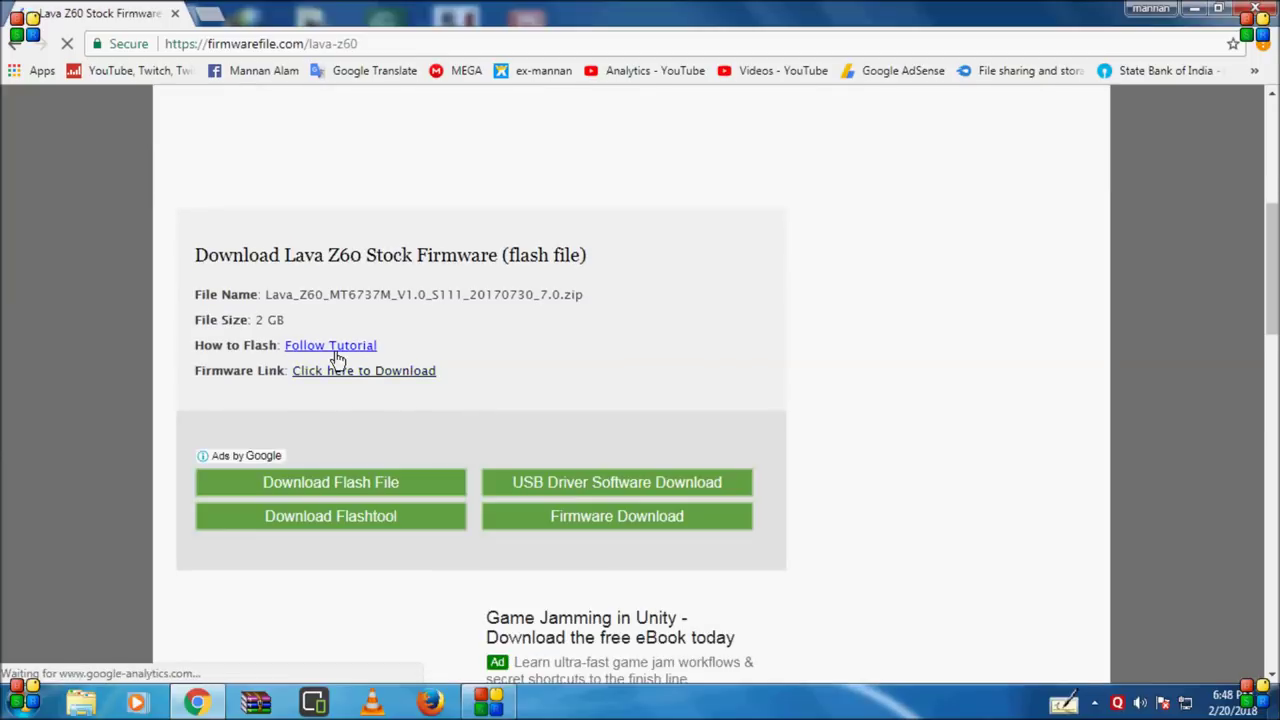
left_click(351, 377)
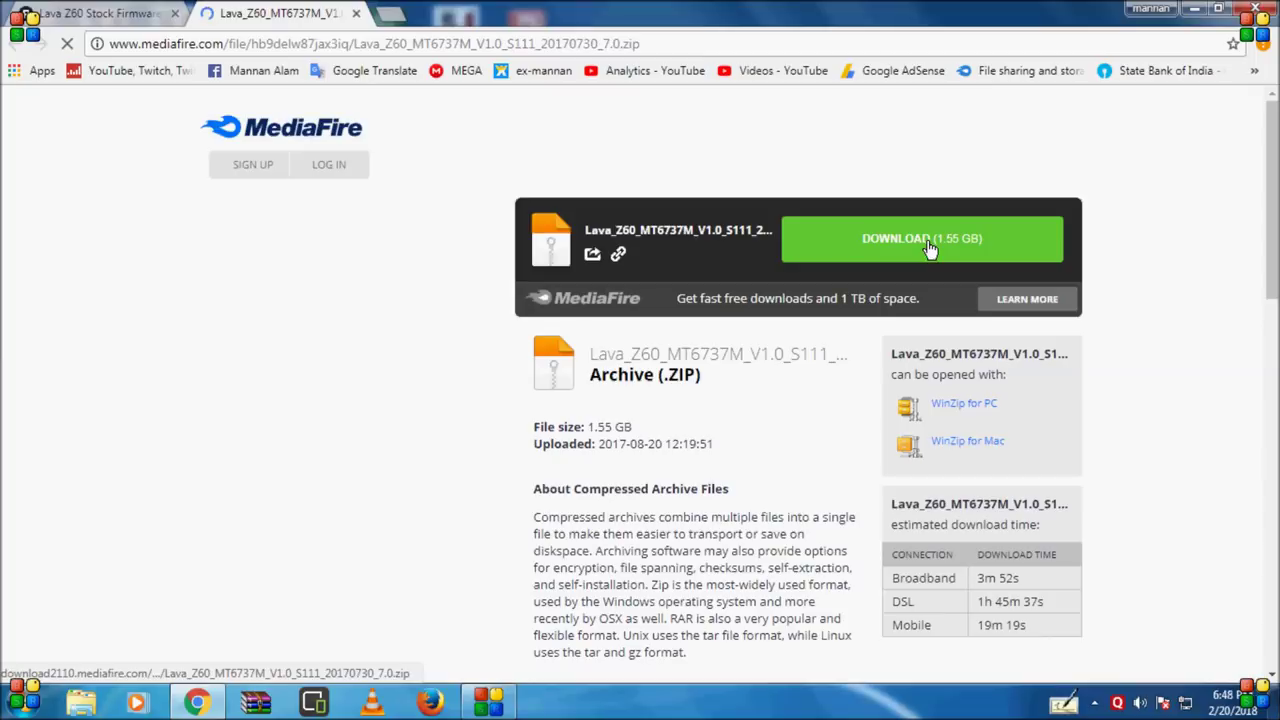
left_click(928, 246)
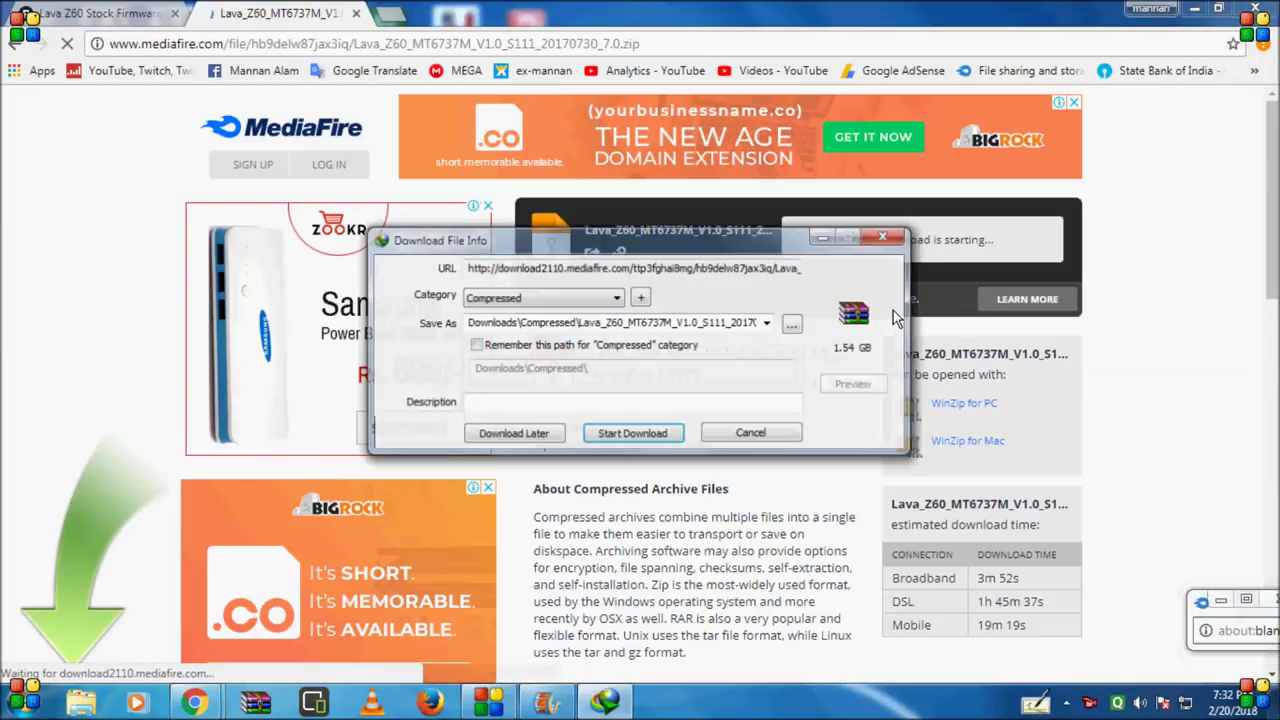
left_click(665, 434)
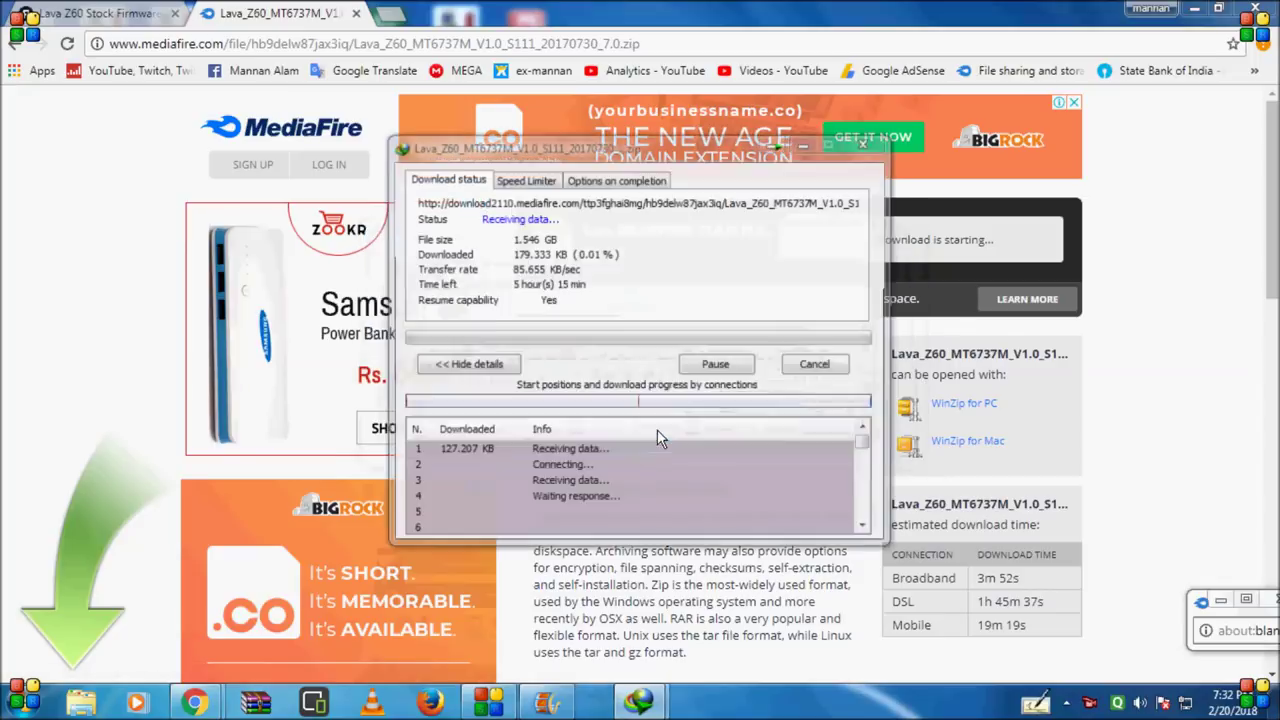
Close the browser windows and cancel the running Lava Z60 firmware download
left_click(828, 417)
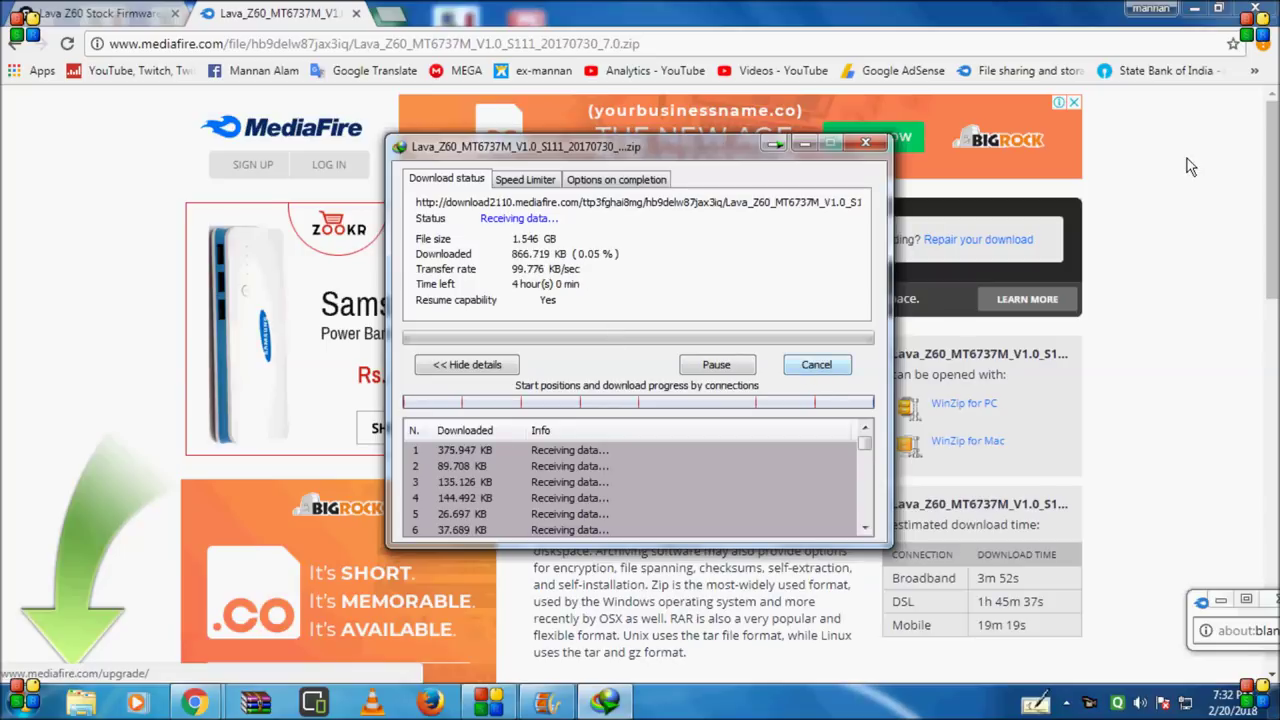
left_click(1252, 10)
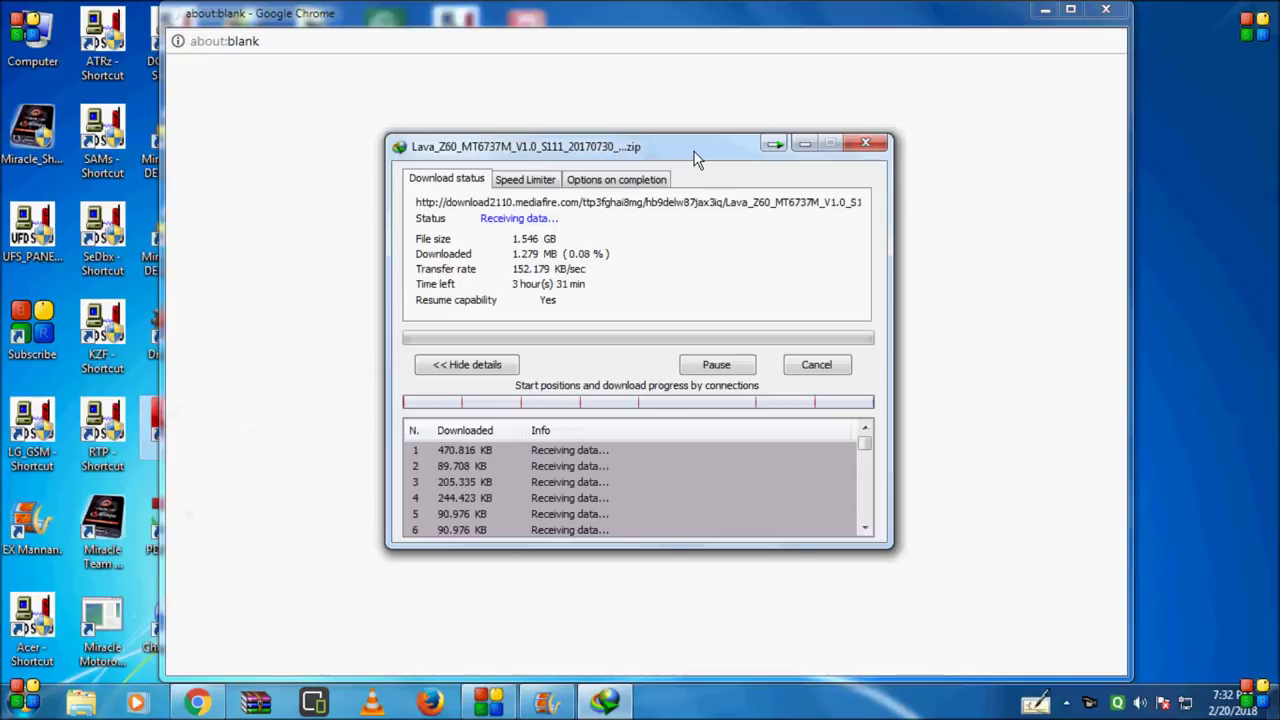
left_click_drag(697, 150, 862, 135)
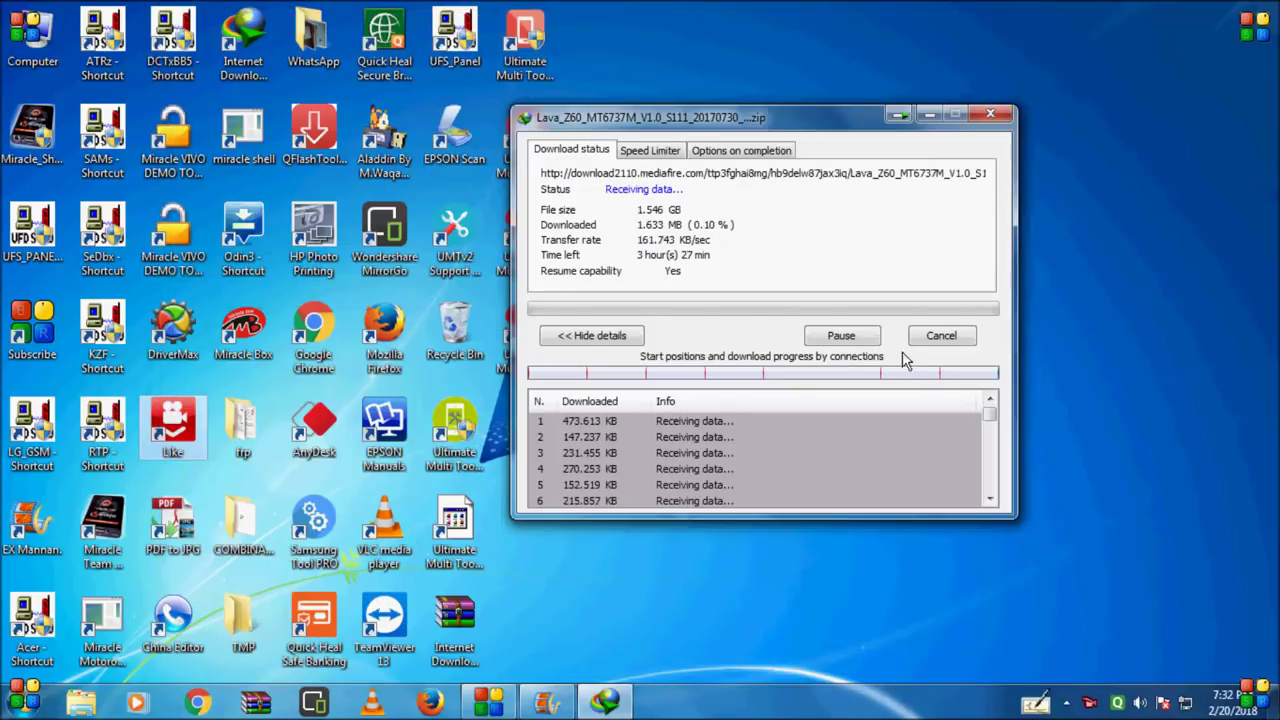
left_click(940, 337)
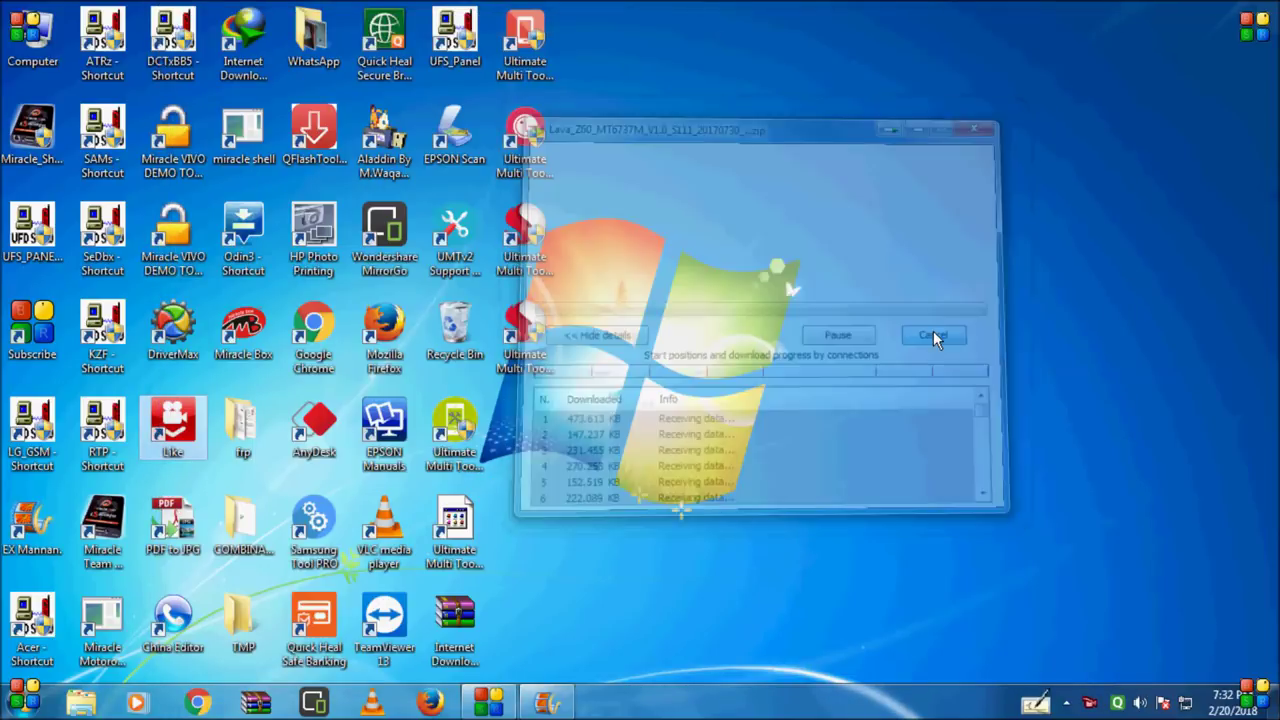
Check the hidden notification icons, and open Internet Download Manager from its shortcut after moving it to an empty desktop area
left_click(1068, 704)
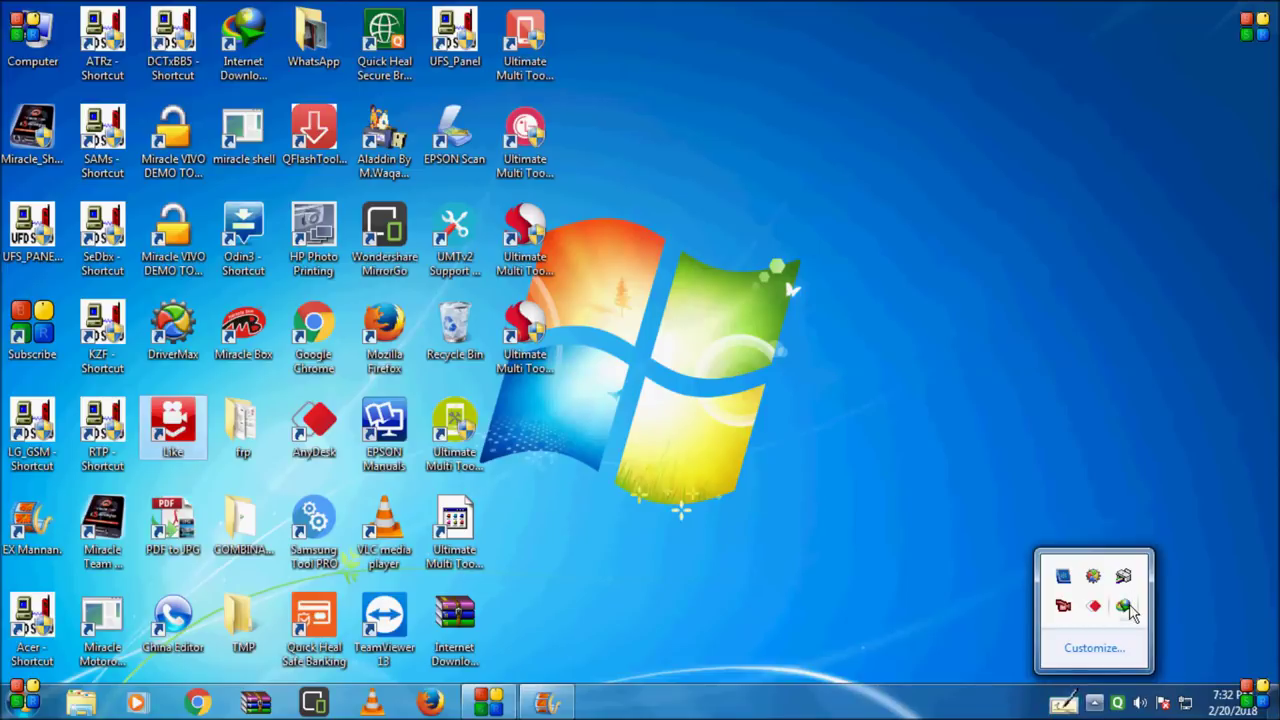
left_click(900, 255)
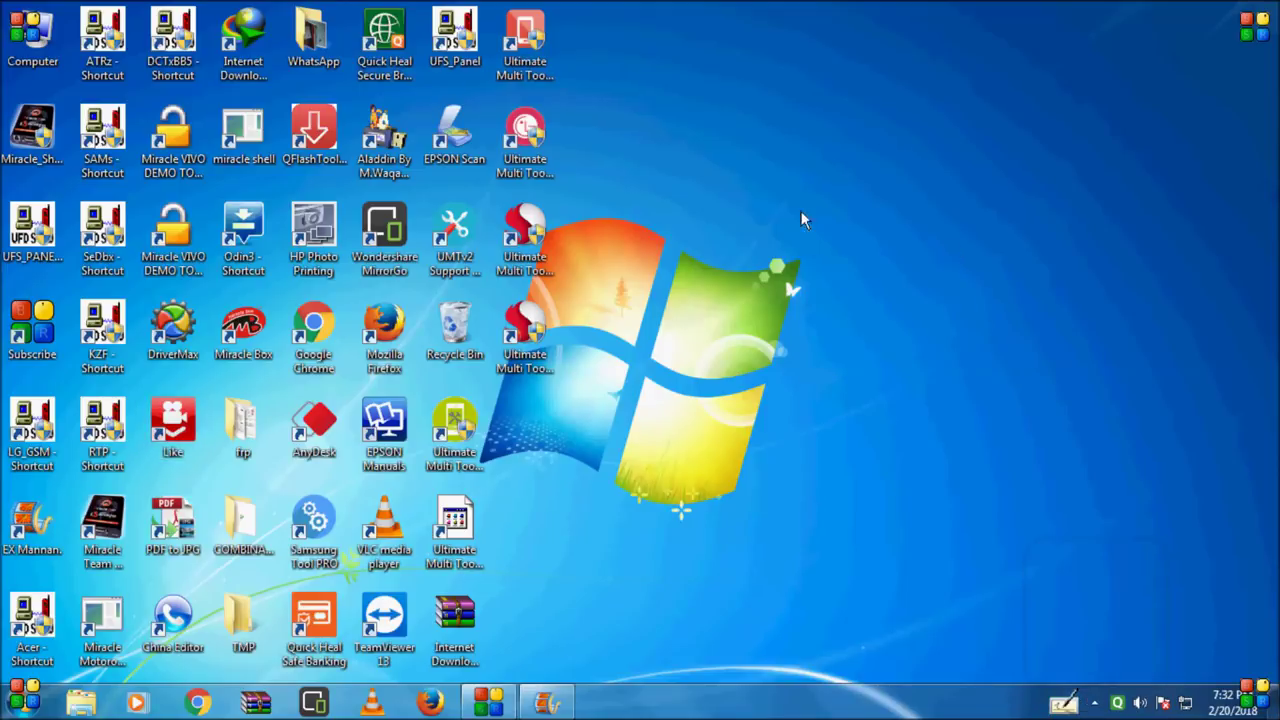
left_click_drag(243, 40, 697, 213)
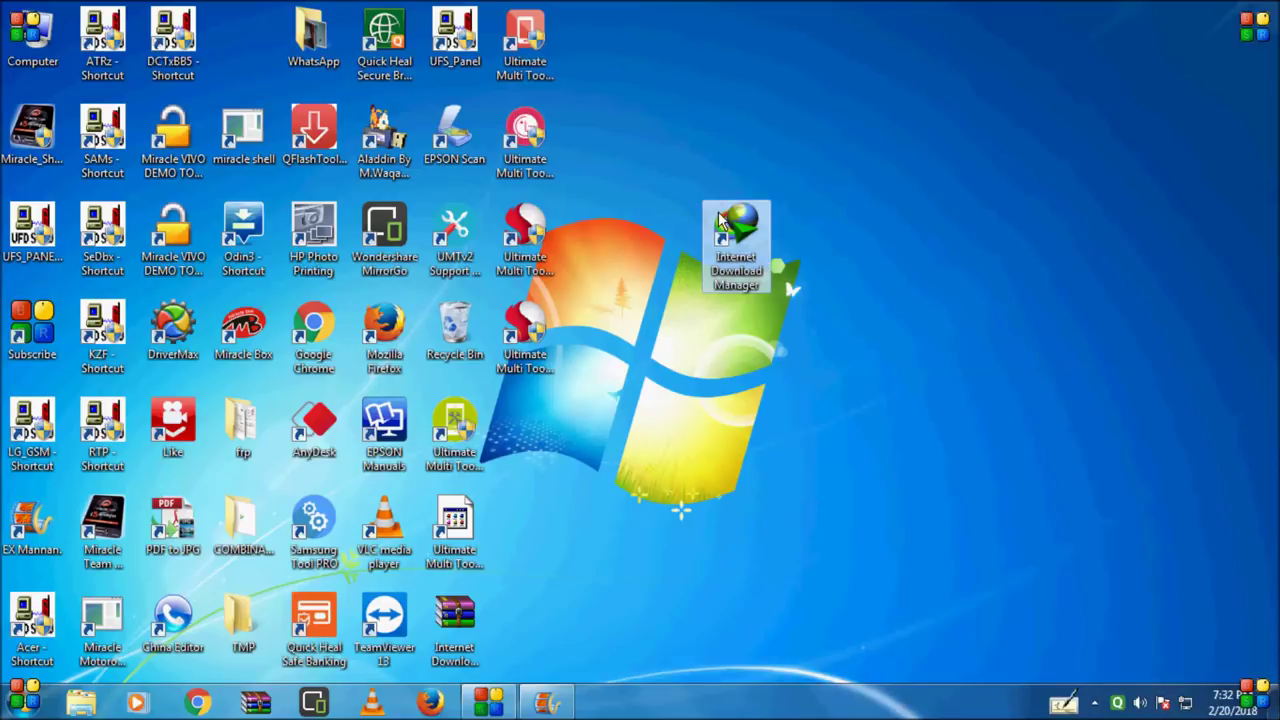
double_click(720, 216)
Resume the Lava Z60 download from the list, cancel it again and close Internet Download Manager
left_click(629, 363)
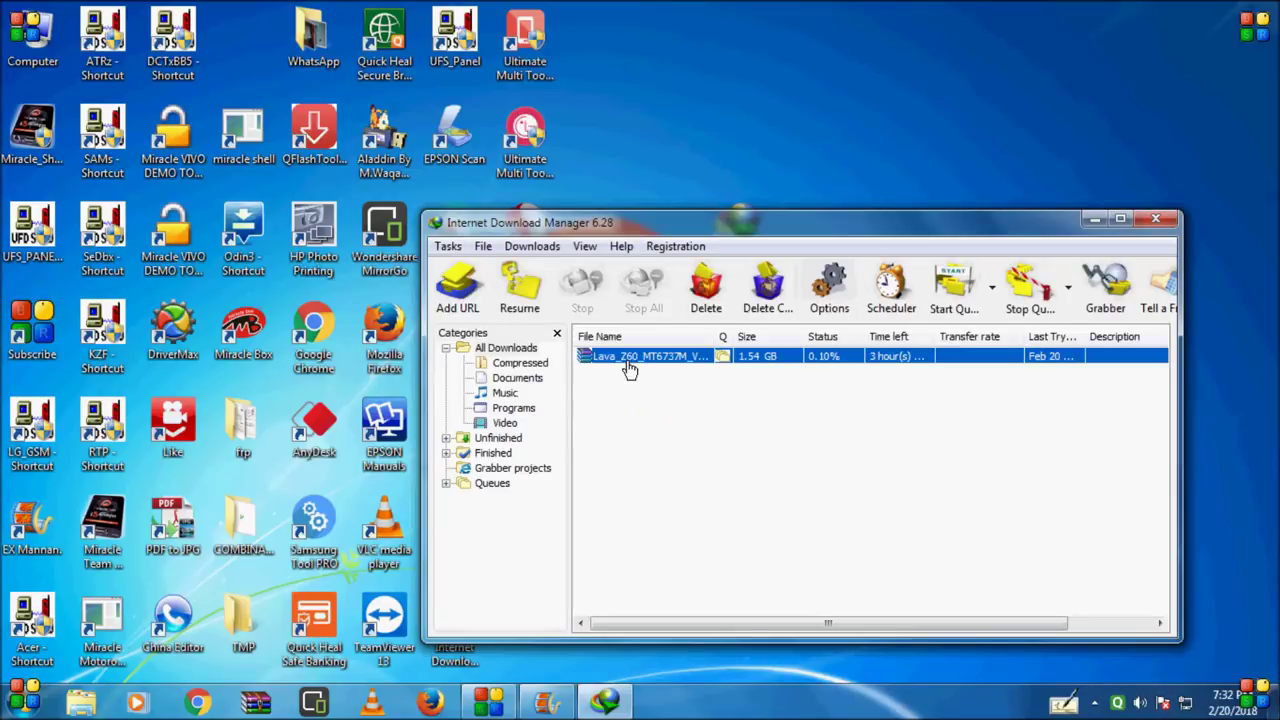
left_click(521, 287)
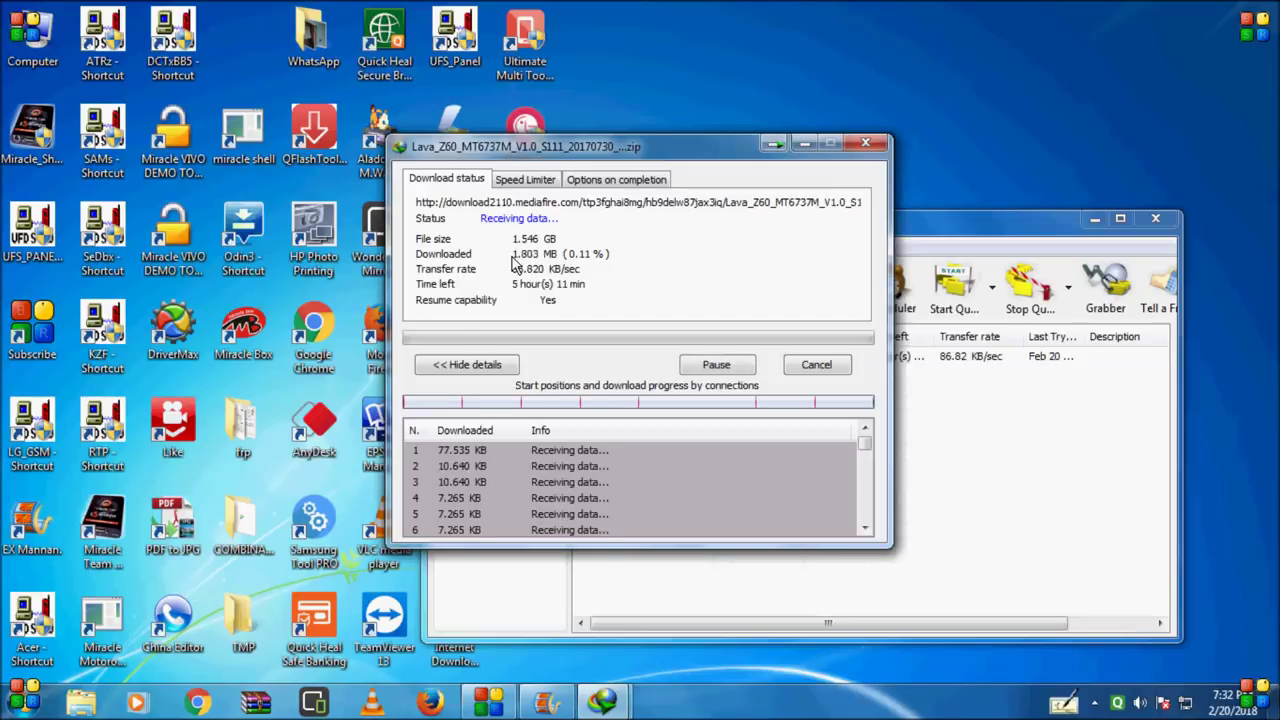
left_click(814, 366)
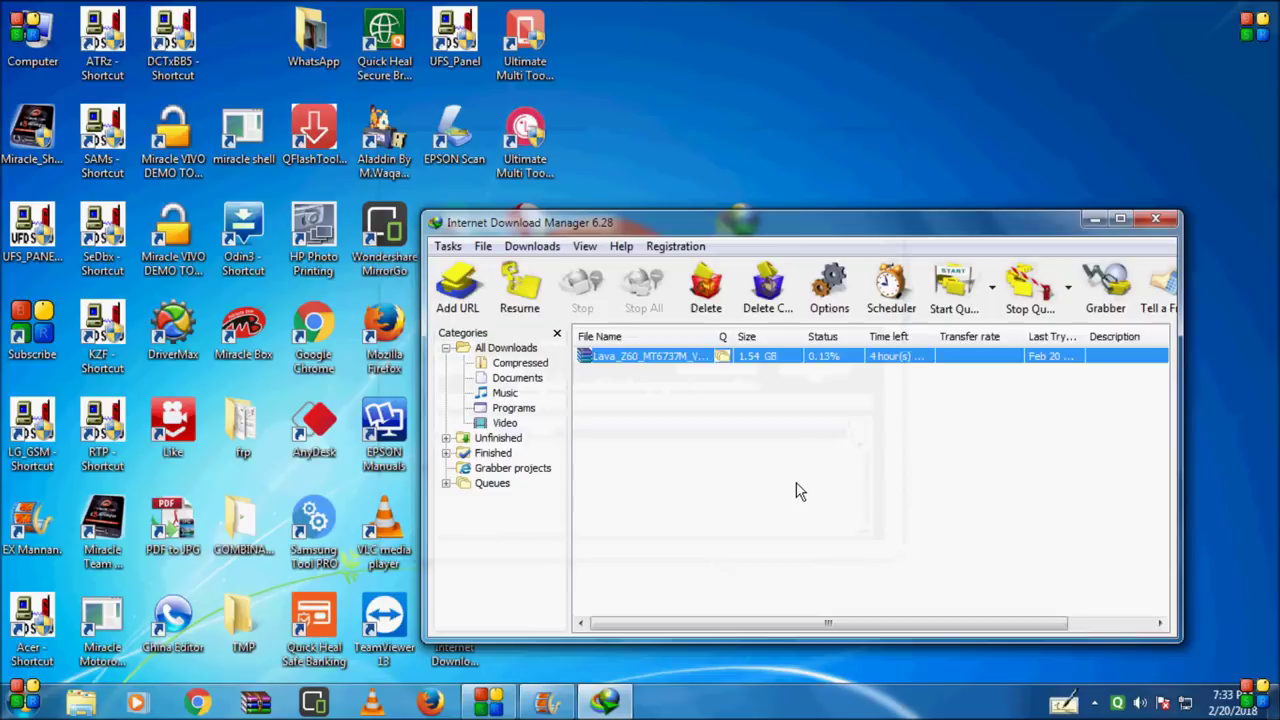
left_click(1162, 224)
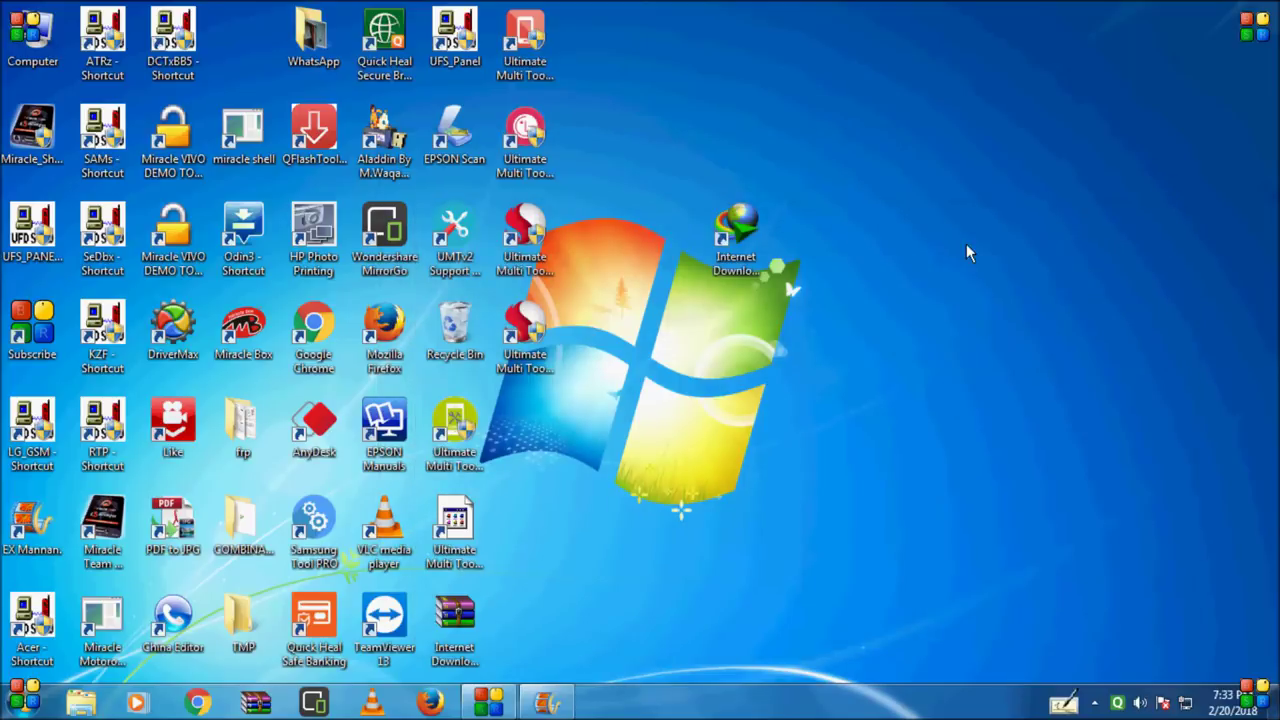